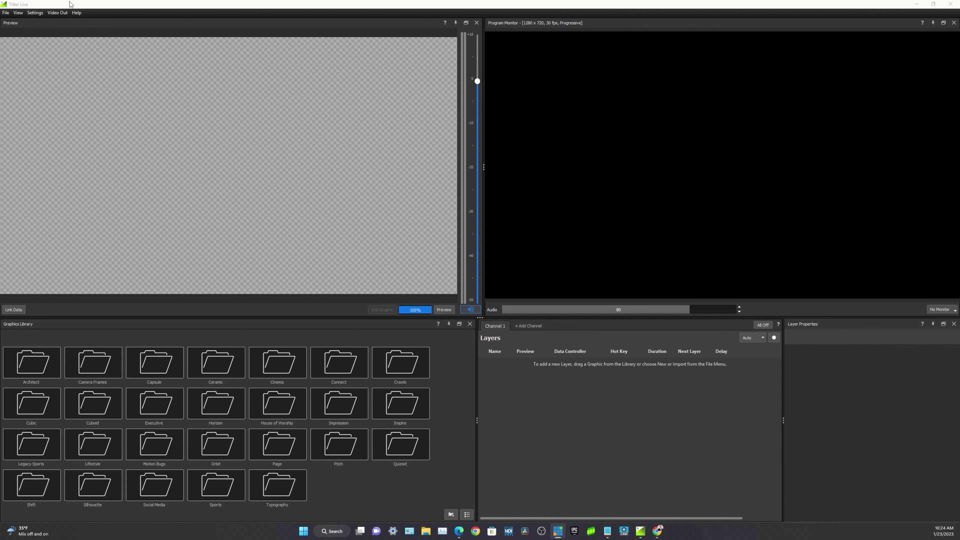
Create a new blank project from the File menu and choose Don't Save for the current one
click(18, 13)
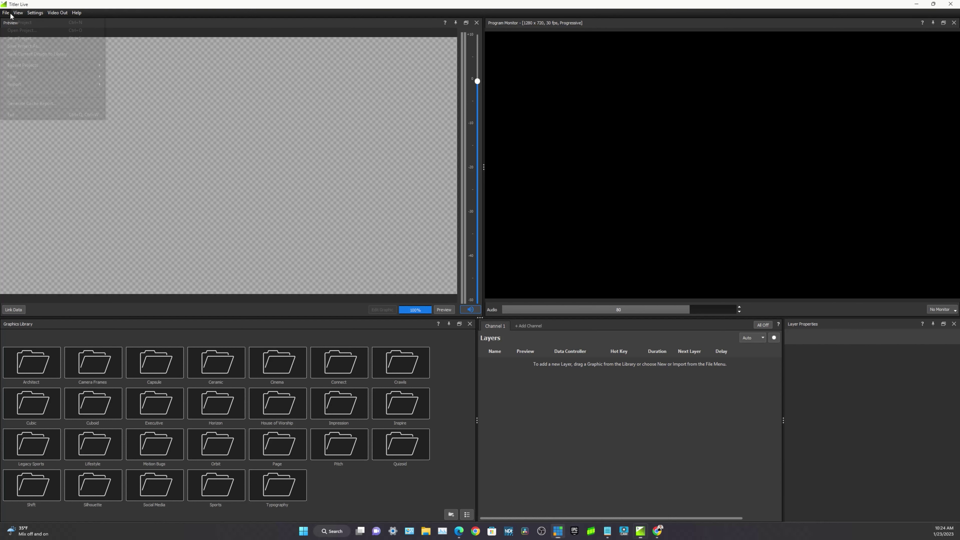
click(11, 24)
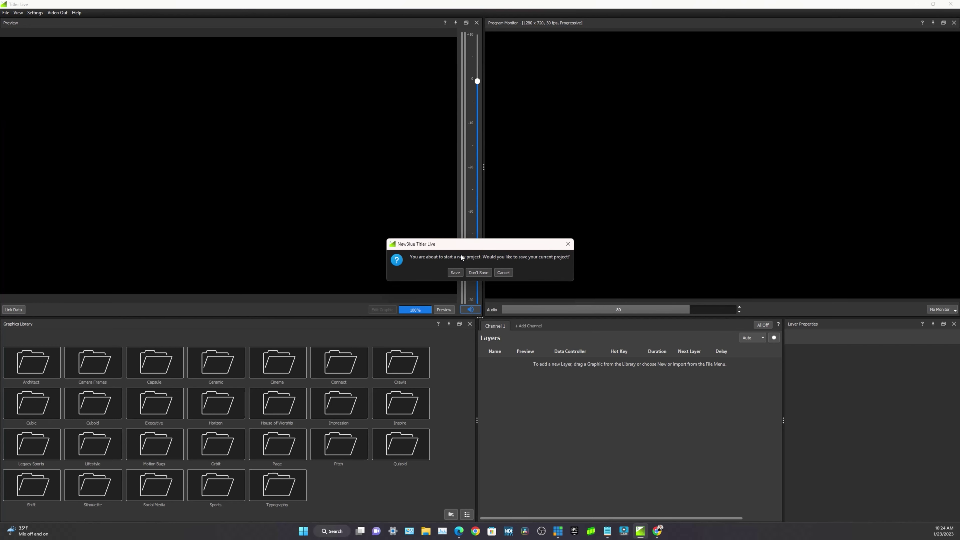
click(477, 272)
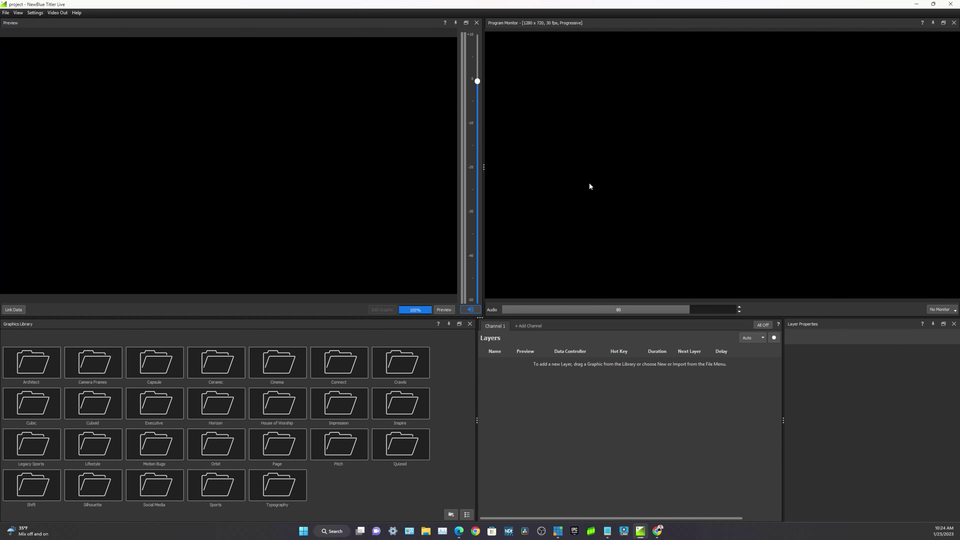
Look through the output destination list and the View menu options without changing anything
click(940, 310)
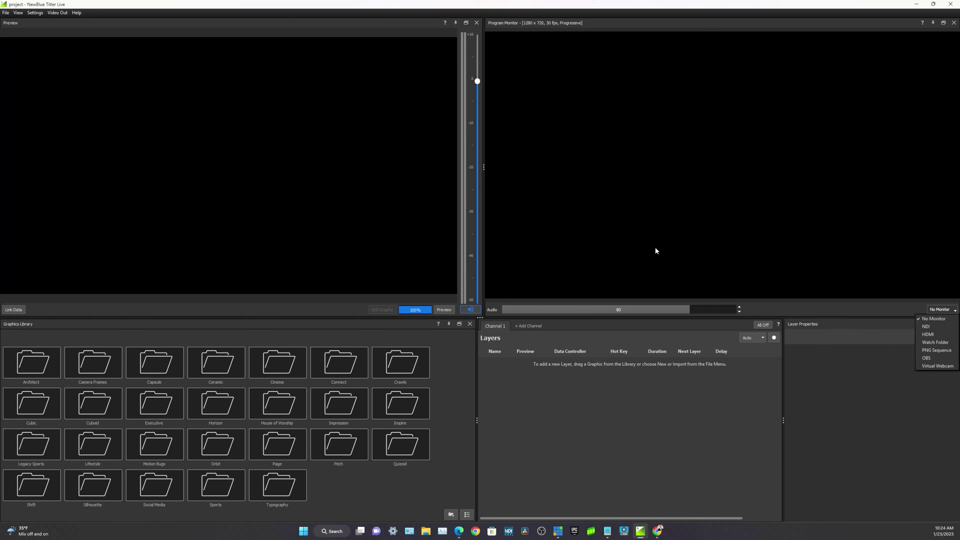
click(19, 12)
click(19, 13)
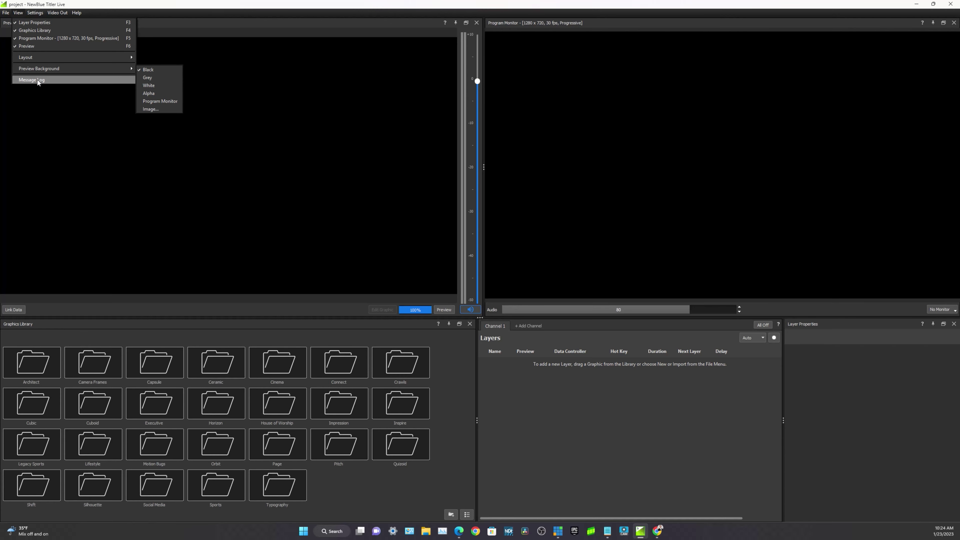
mouse_move(58, 13)
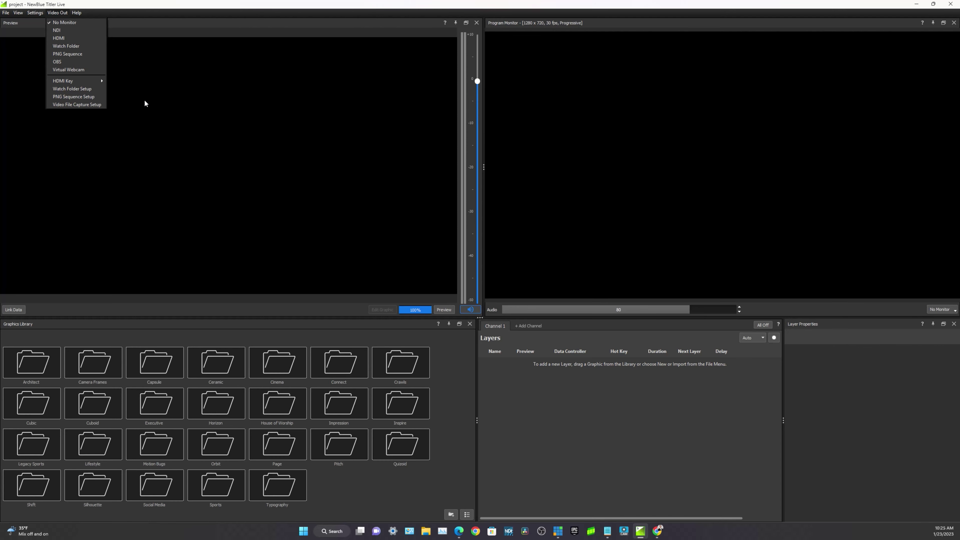
mouse_move(21, 16)
click(129, 9)
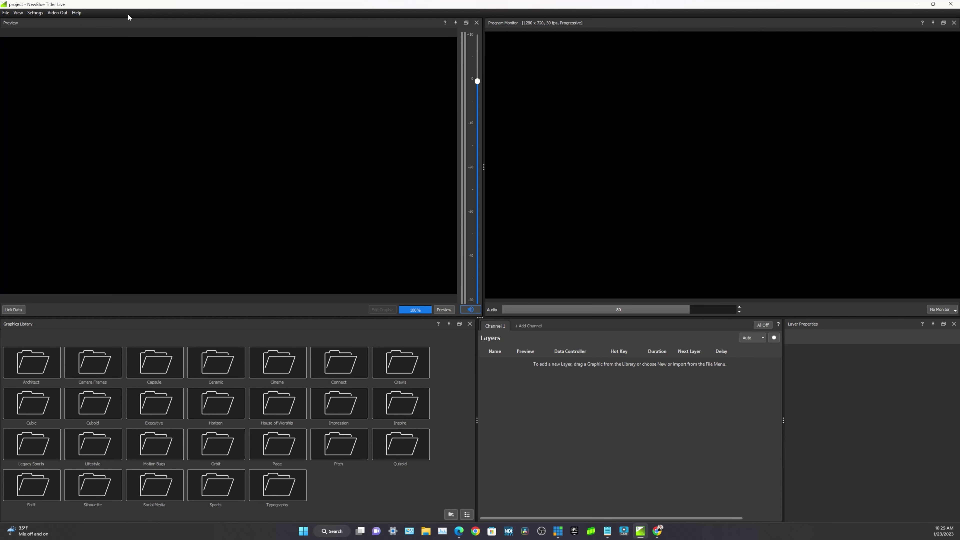
Set the Program Monitor output from No Monitor to NDI
click(947, 309)
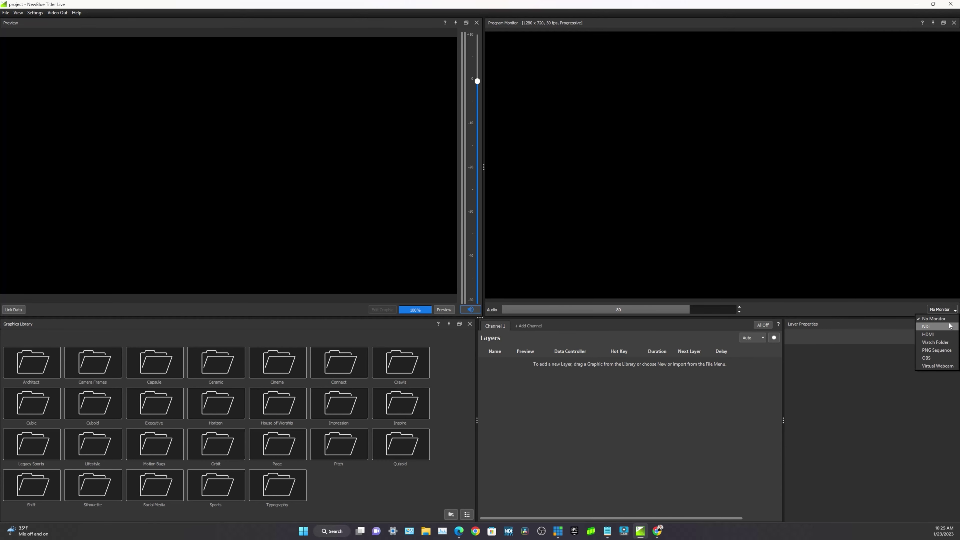
click(951, 325)
click(947, 310)
click(936, 352)
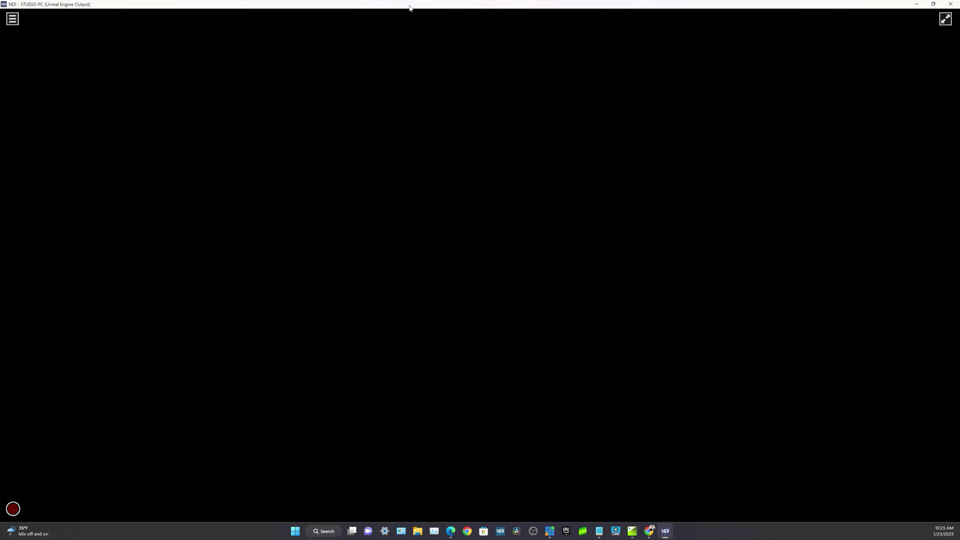
Take NDI Studio Monitor out of full screen and shrink it over the workspace
drag(412, 17, 441, 30)
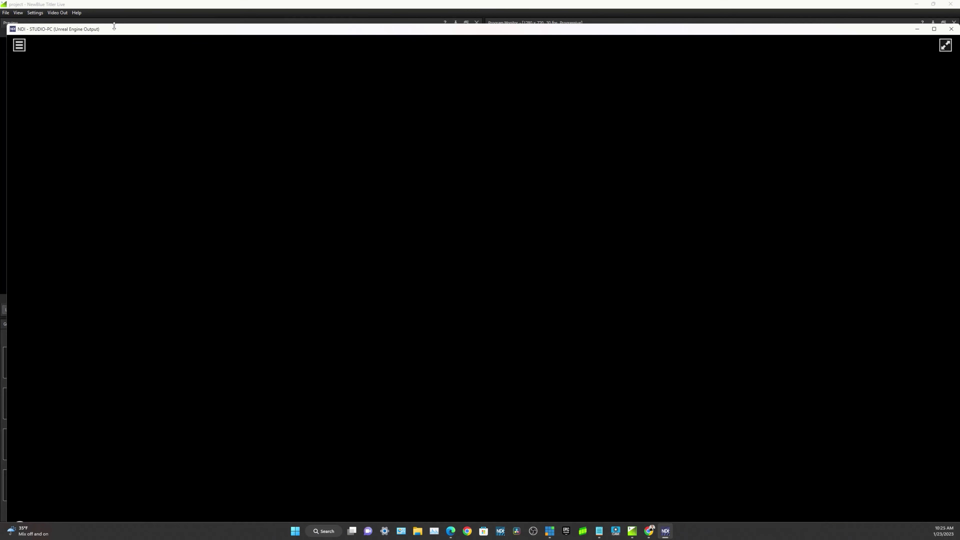
drag(115, 25, 116, 134)
drag(6, 188, 469, 181)
drag(536, 143, 335, 75)
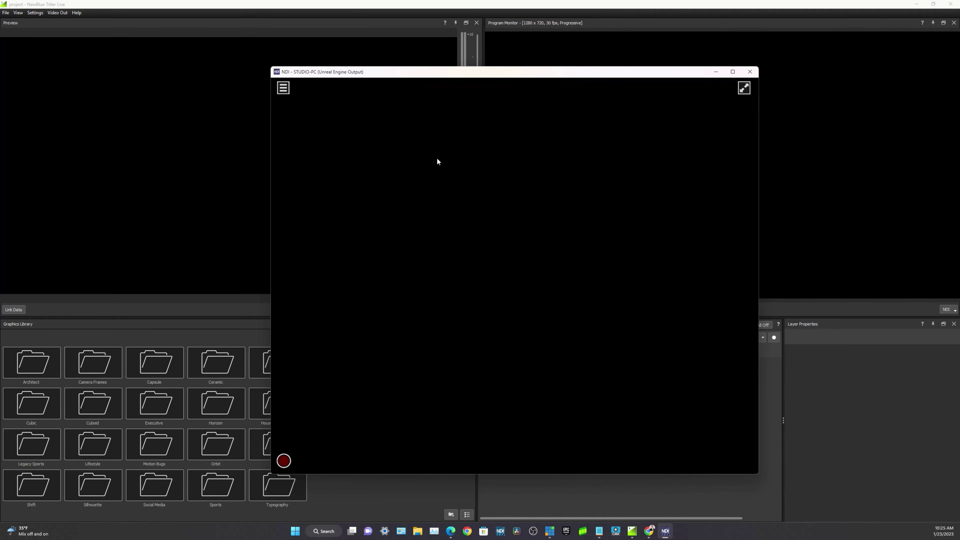
Switch the monitor to DESKTOP-0SC39TE > NewBlue Channel 1, resize it, and return to Titler Live
right_click(438, 159)
mouse_move(465, 166)
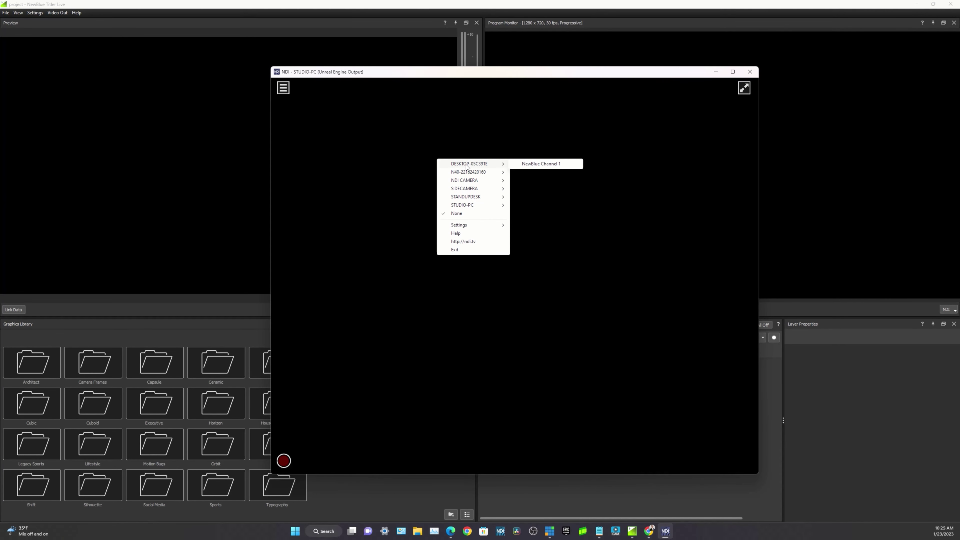
click(536, 165)
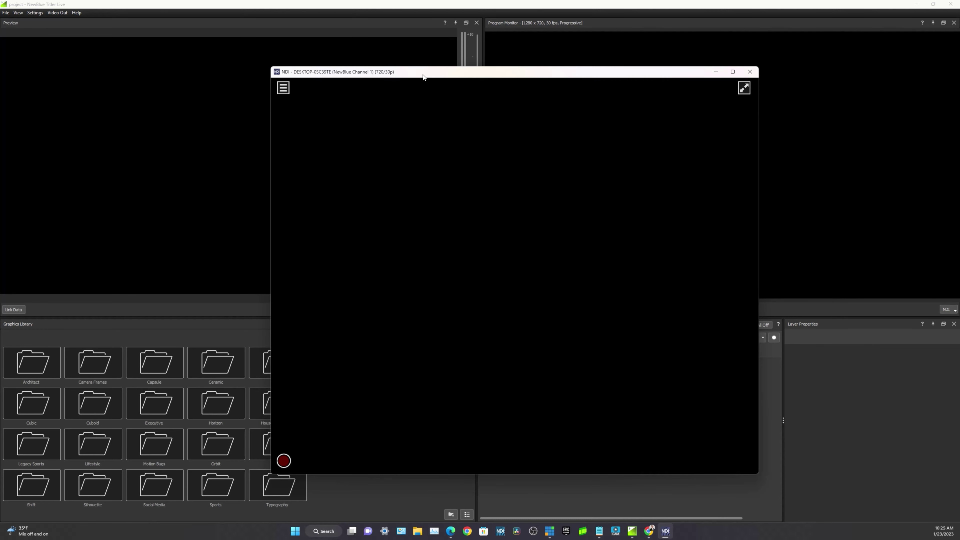
drag(424, 66, 416, 97)
click(623, 417)
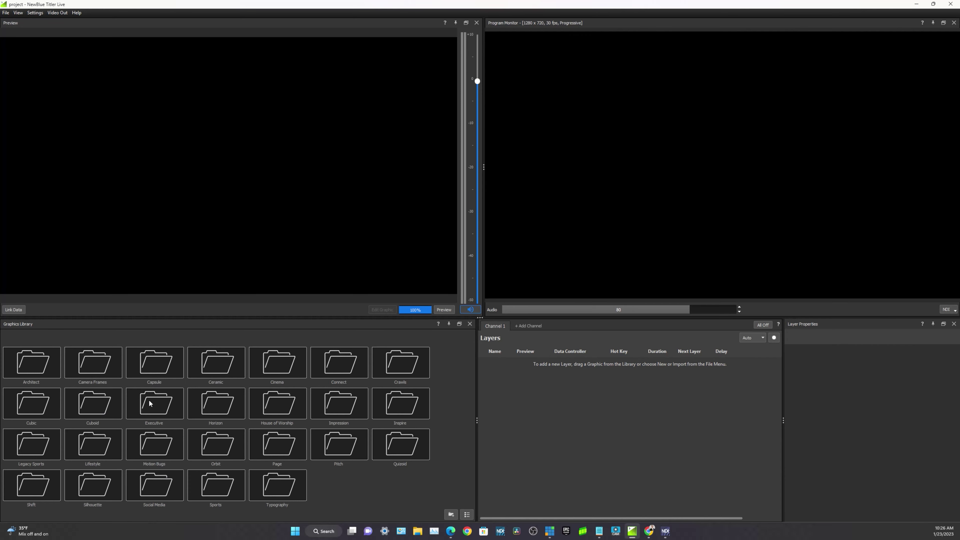
Open House of Worship > GLORY, preview its graphics, and add Glory Sermon as a layer
double_click(286, 410)
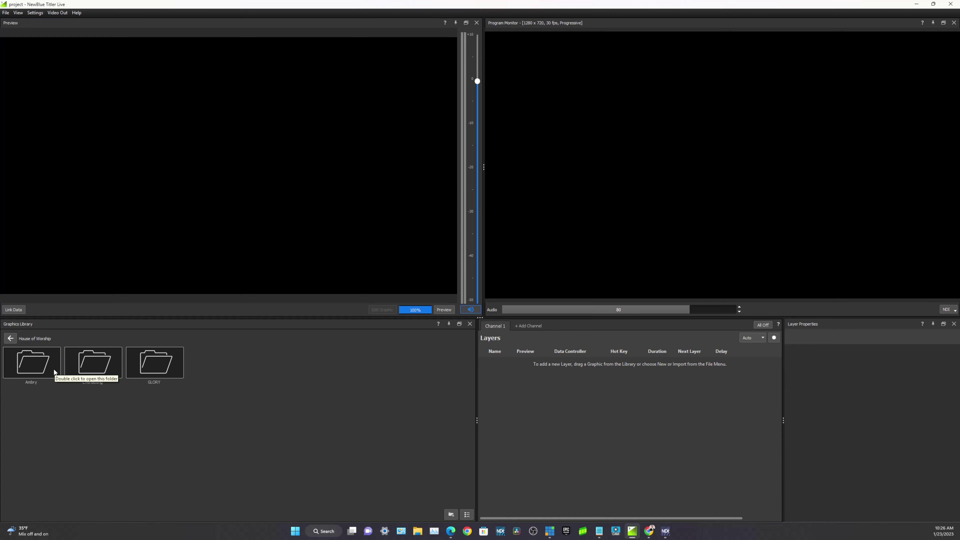
double_click(152, 367)
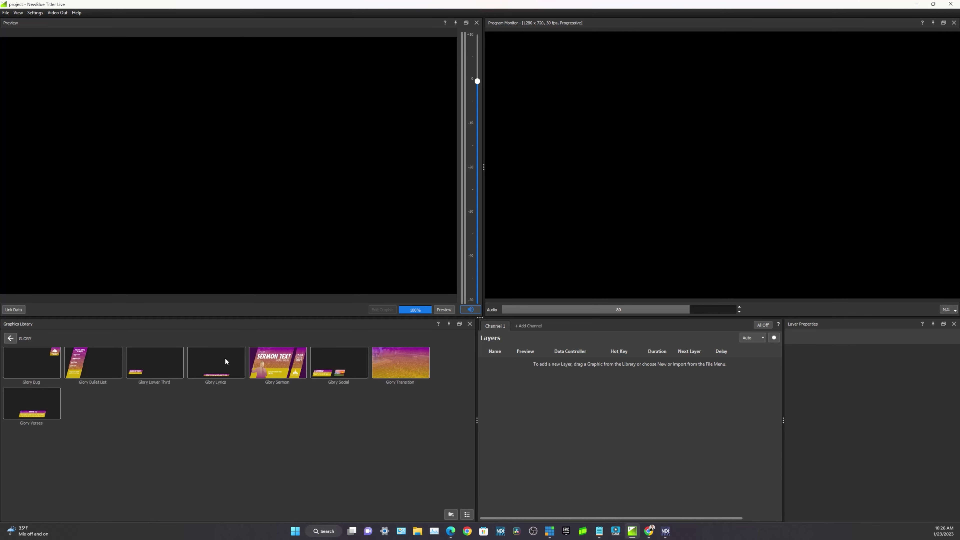
mouse_move(82, 365)
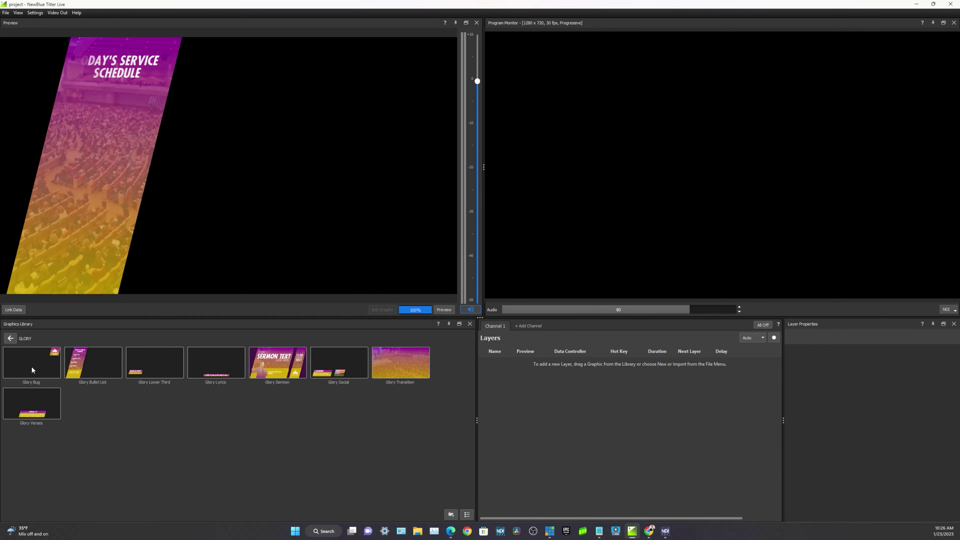
mouse_move(113, 368)
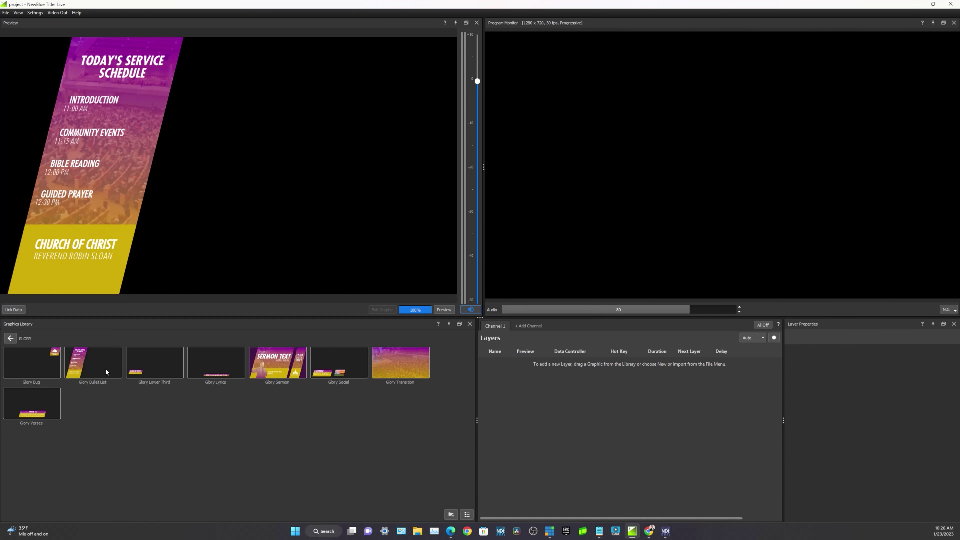
mouse_move(154, 360)
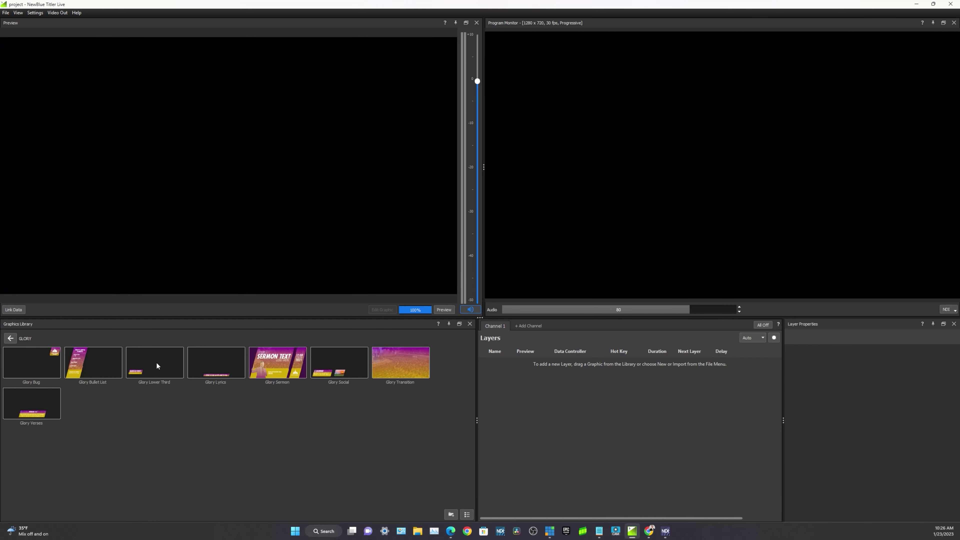
mouse_move(212, 363)
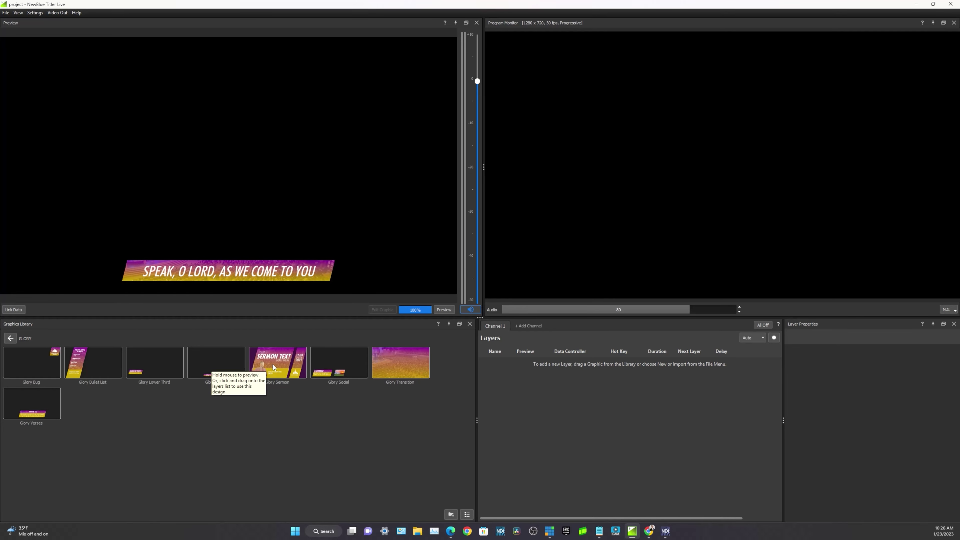
mouse_move(273, 364)
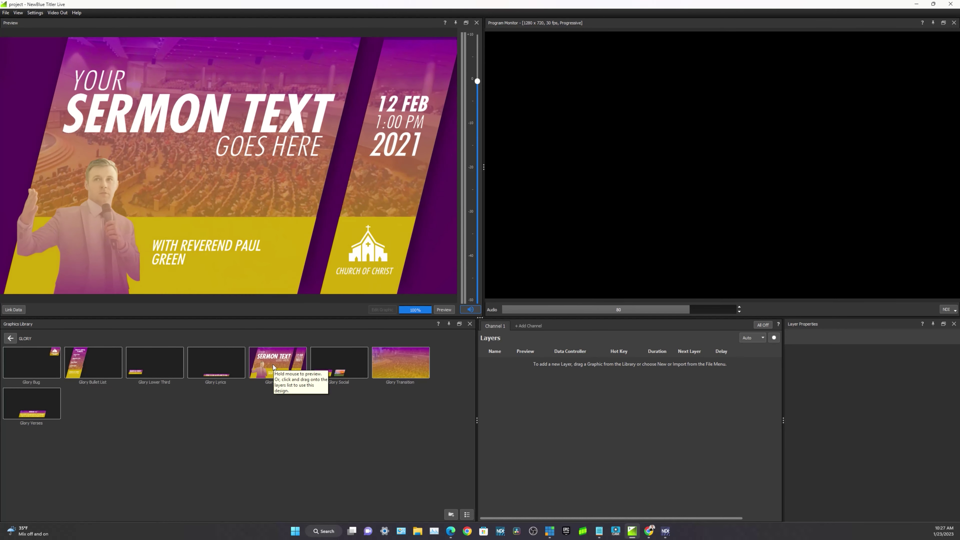
click(401, 370)
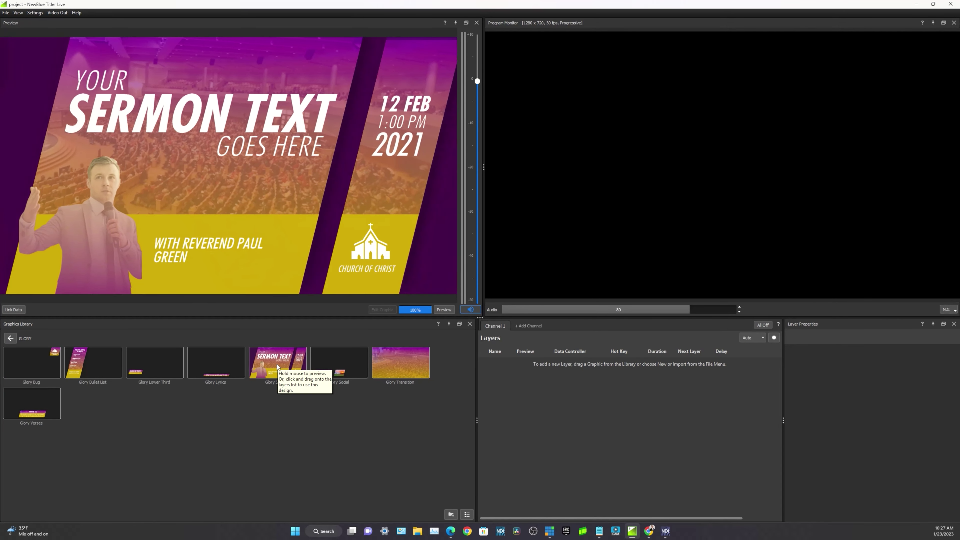
drag(277, 367, 522, 374)
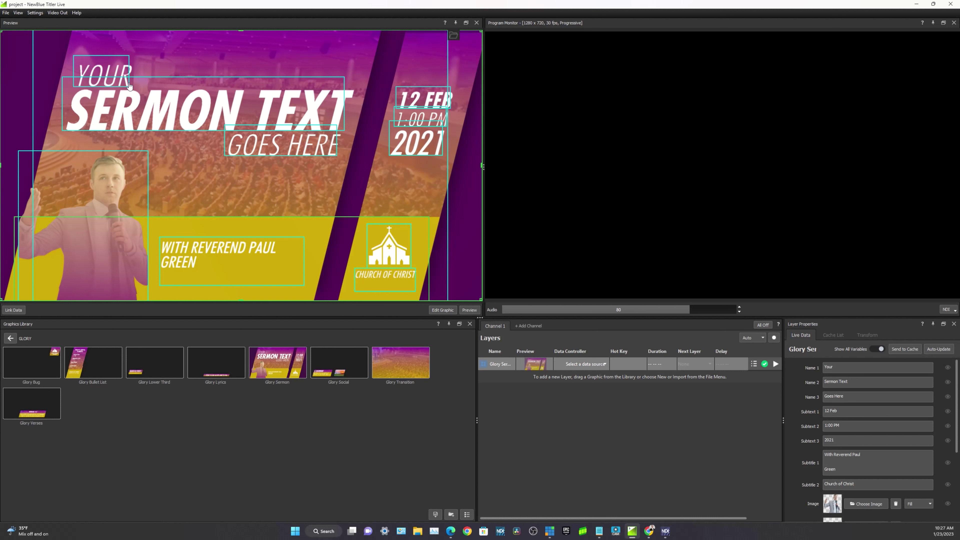
Add Glory Social as a second layer below Glory Sermon and reselect the Glory Sermon row
click(334, 368)
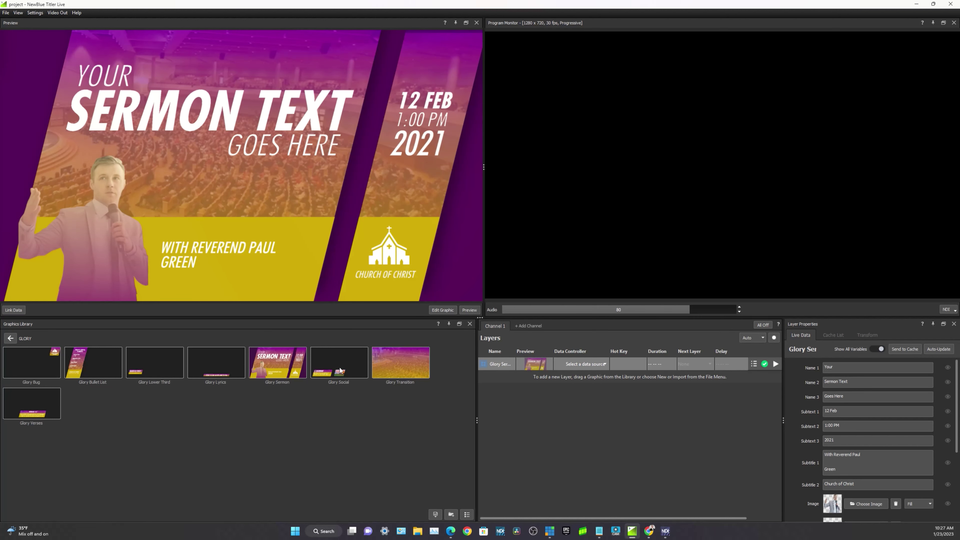
drag(339, 370, 584, 375)
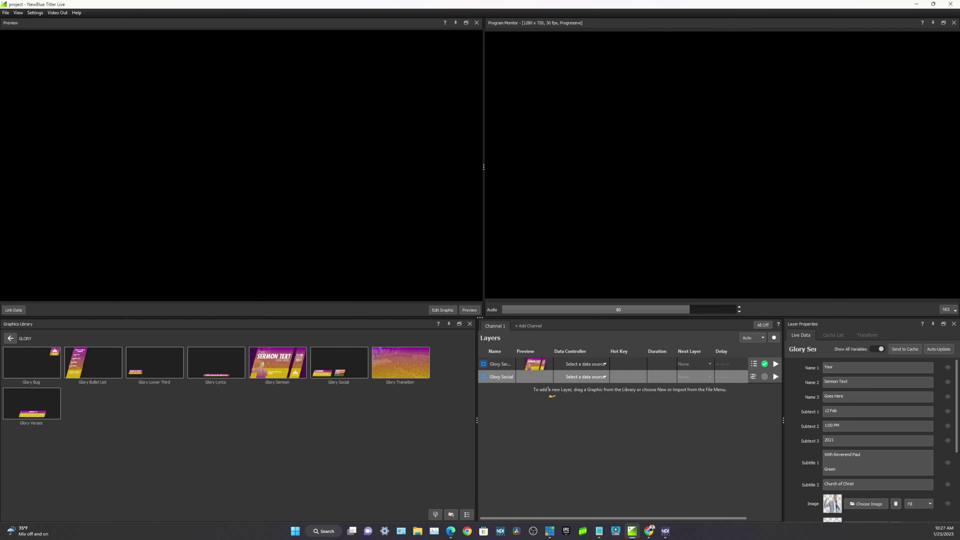
click(584, 367)
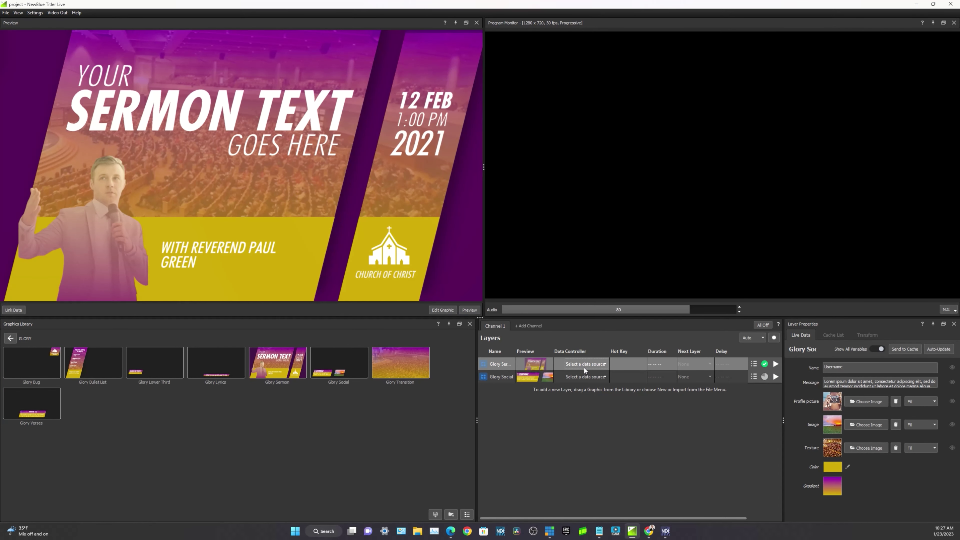
click(577, 379)
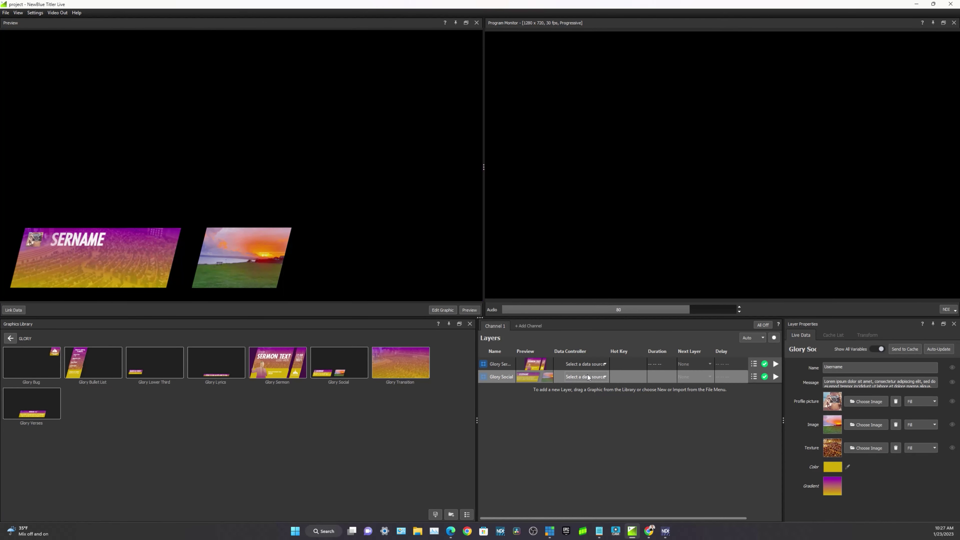
click(532, 367)
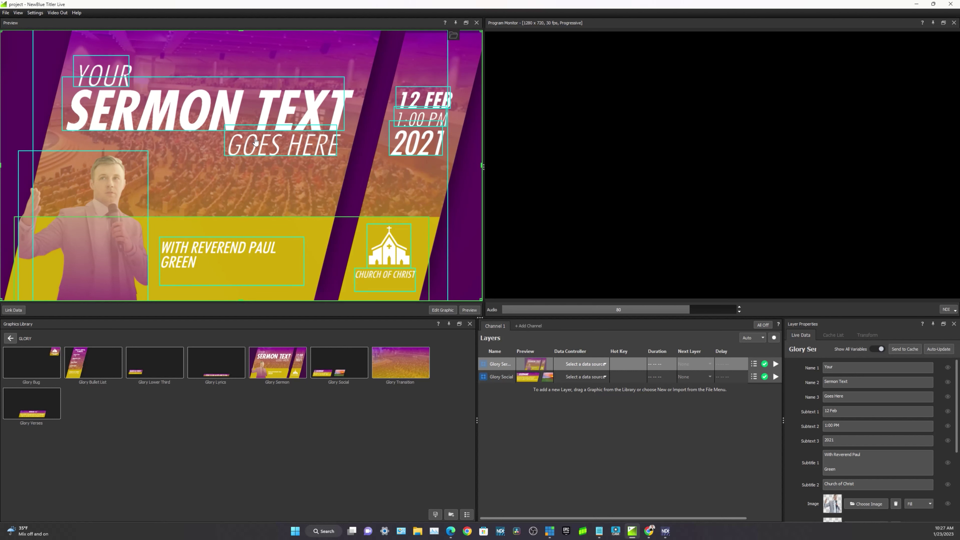
Replace the word 'Your' in Name 1 with '1st'
click(587, 364)
click(865, 370)
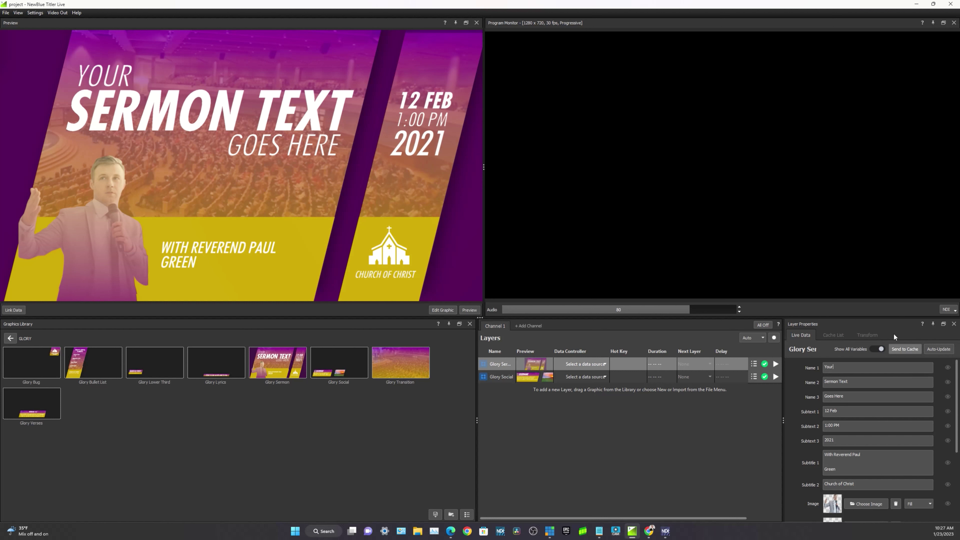
double_click(852, 368)
text(1st Presbyterian)
click(837, 381)
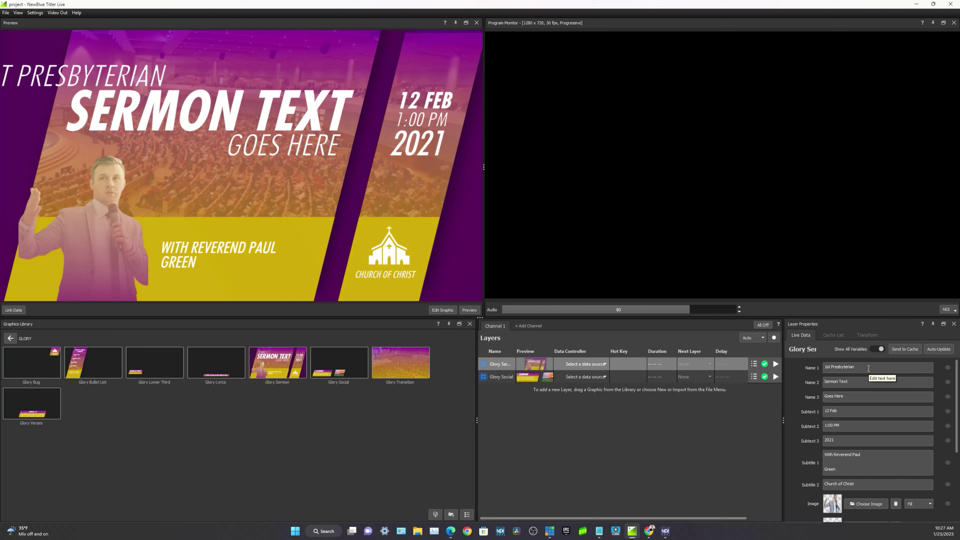
Set Name 2 to 'presbyterian' and Name 3 to 'west chester, PA'
drag(887, 366, 833, 369)
key(BackSpace)
key(Tab)
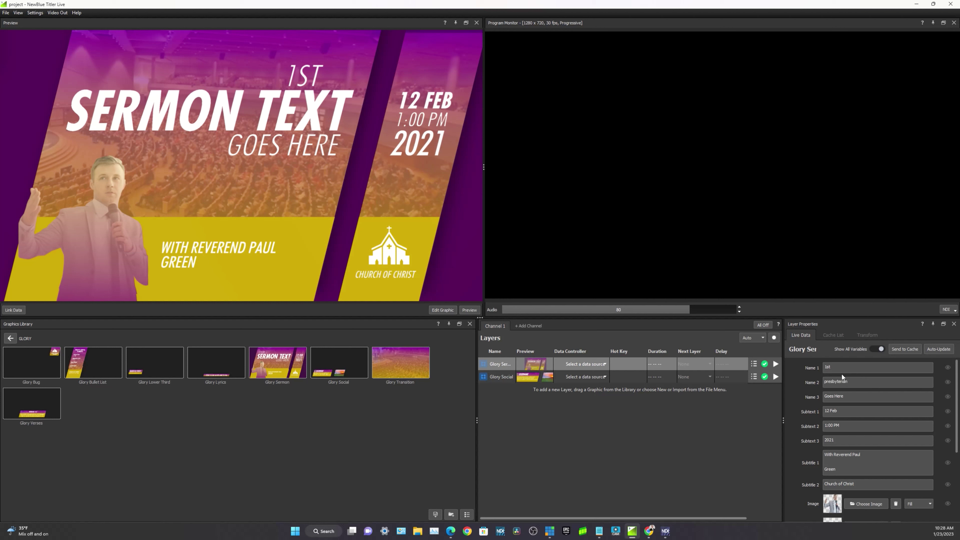
key(Tab)
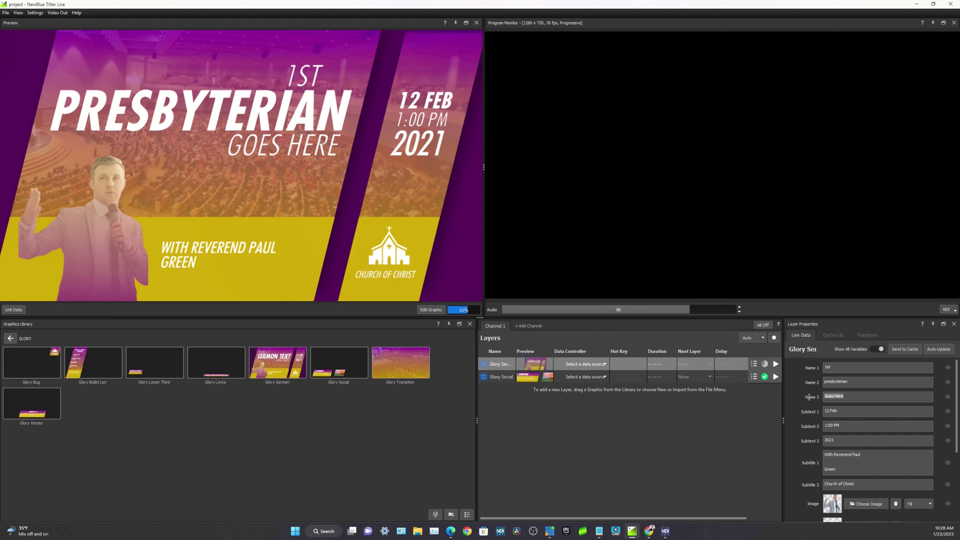
text(west)
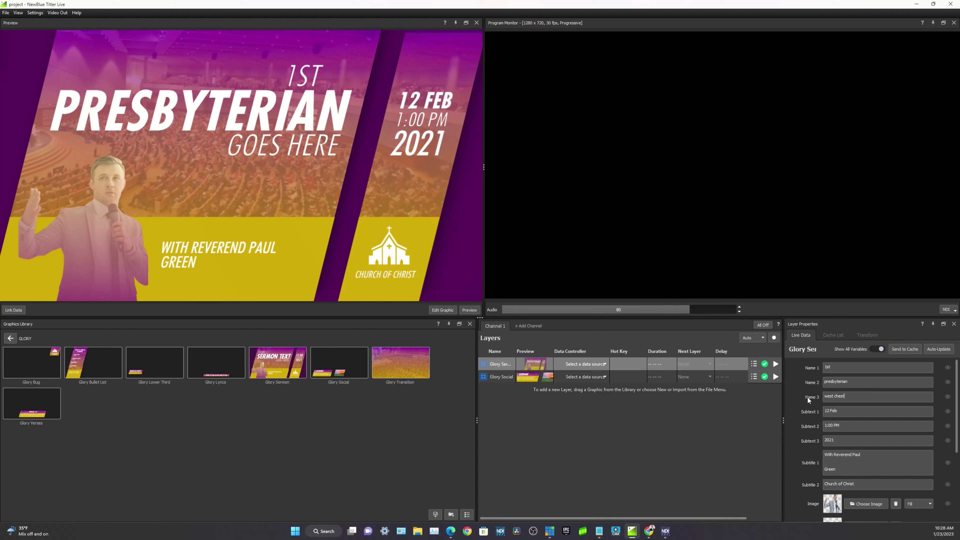
click(840, 410)
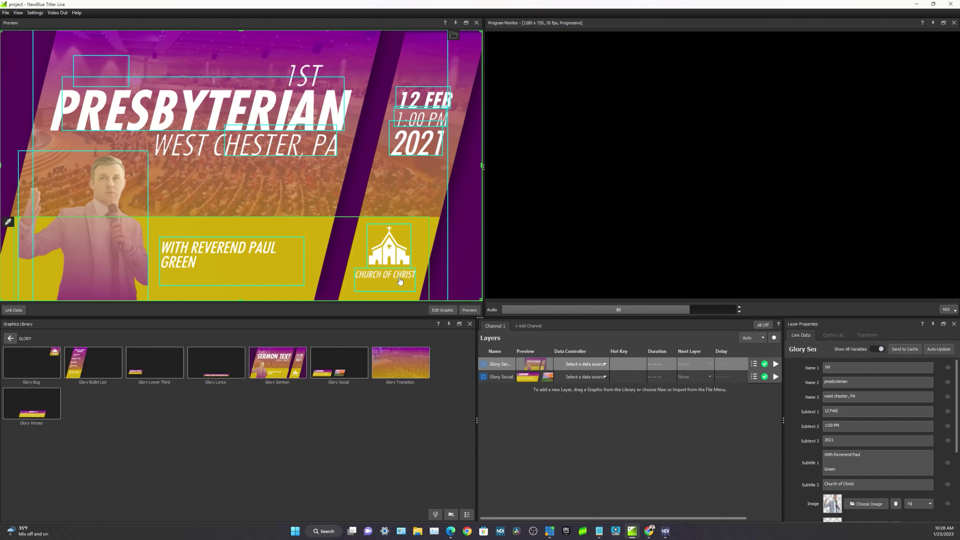
click(320, 357)
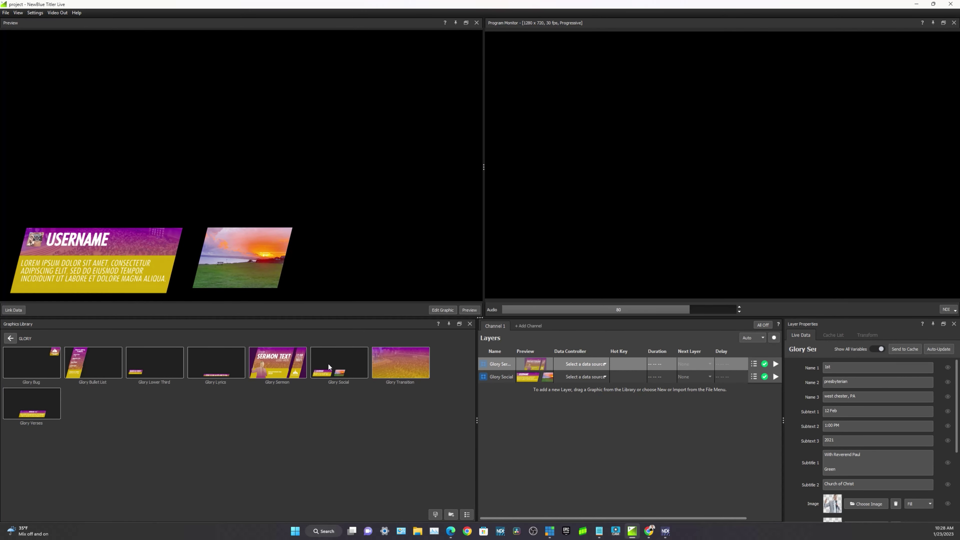
Select the Glory Sermon layer and play it to the Program Monitor
click(504, 376)
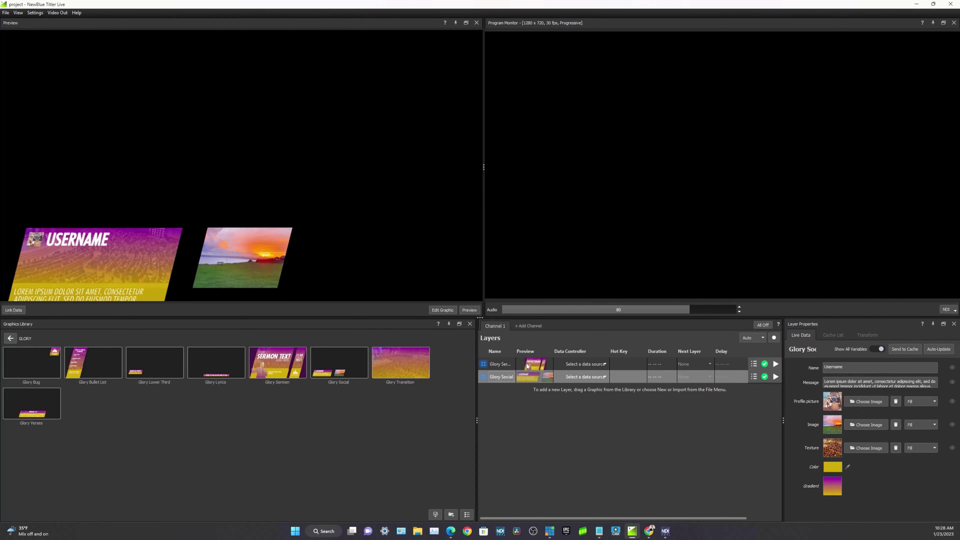
click(550, 365)
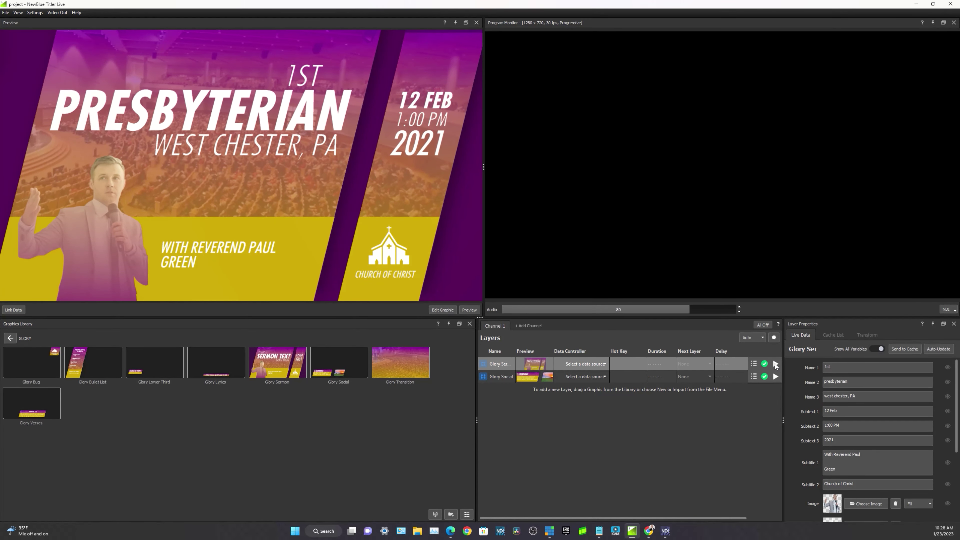
click(776, 364)
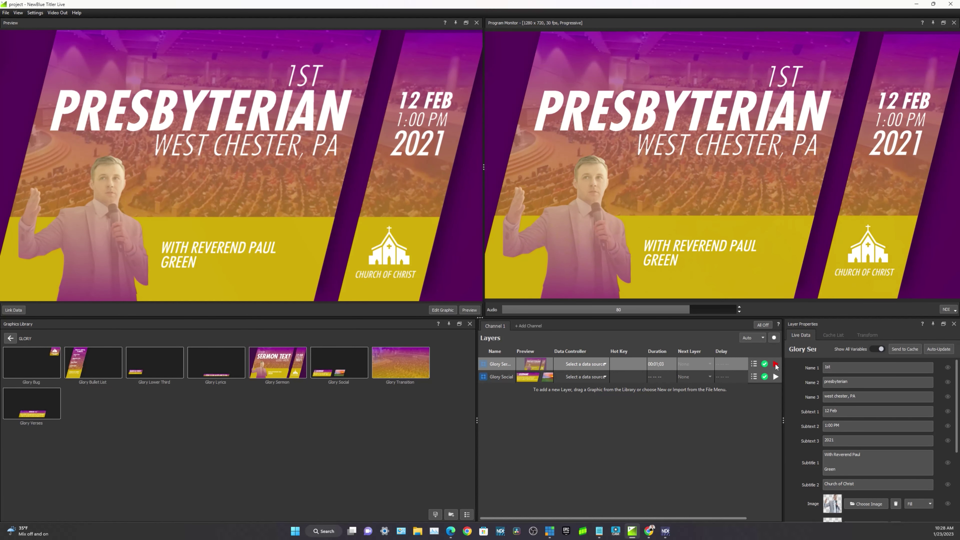
Open NDI Studio Monitor, choose the NewBlue channel as source, and move the window aside
click(666, 529)
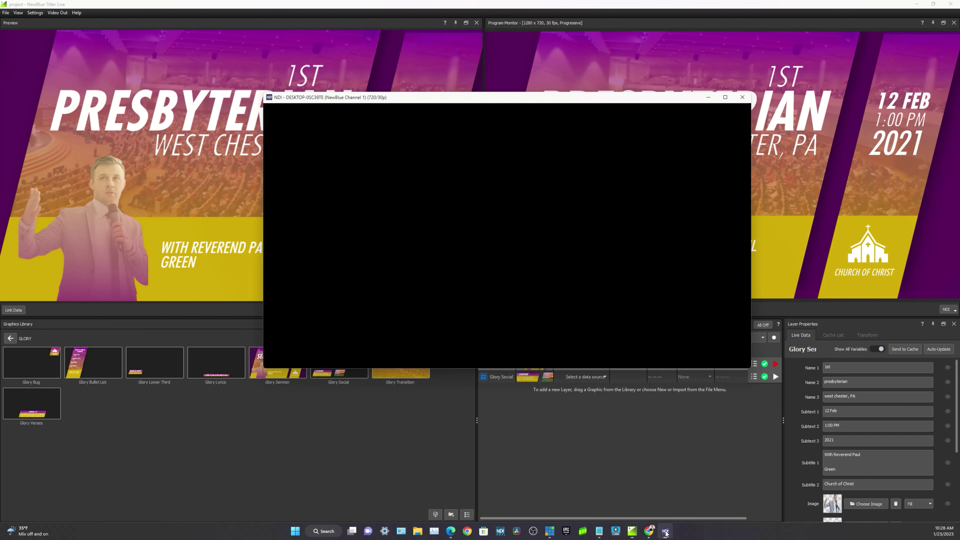
right_click(507, 195)
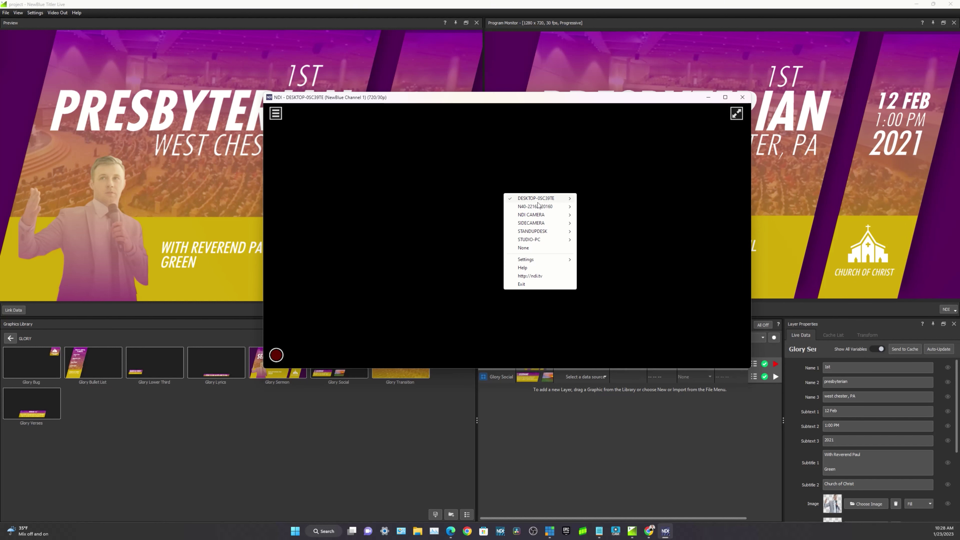
mouse_move(539, 199)
click(595, 200)
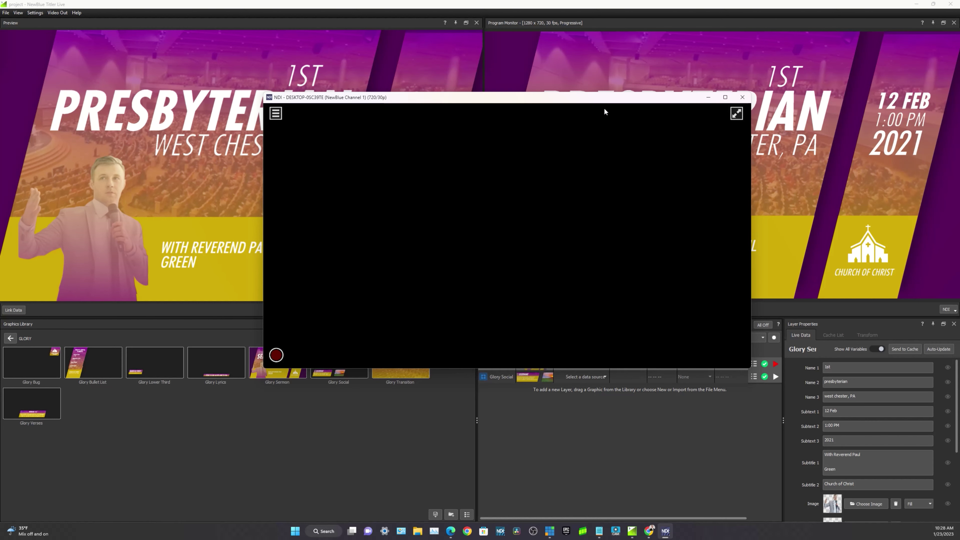
drag(604, 101, 426, 177)
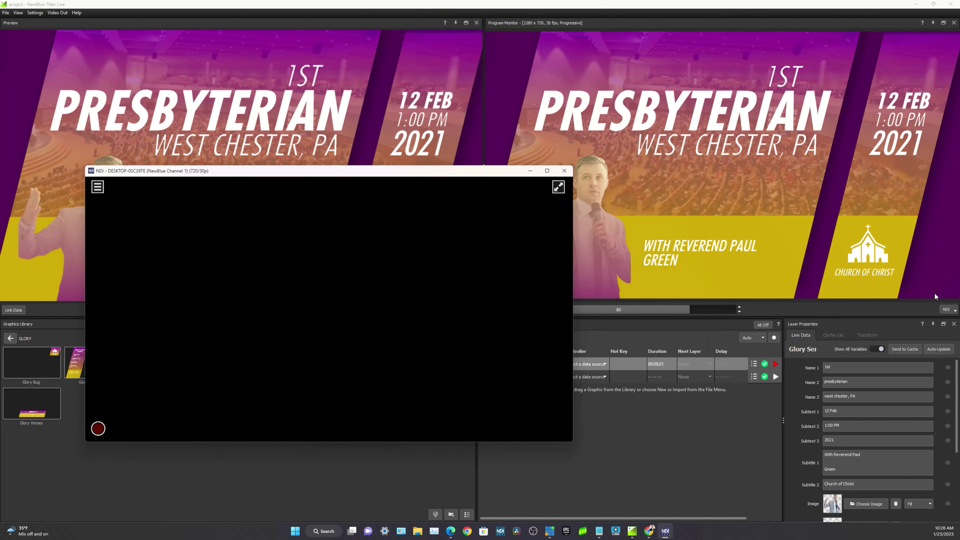
Switch the program output to Virtual Webcam, then back to NDI
click(947, 309)
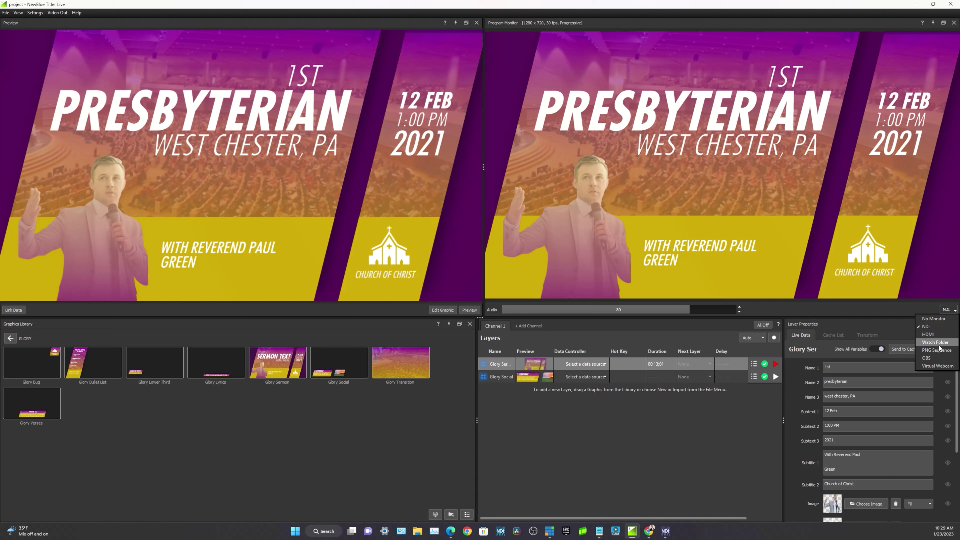
click(941, 367)
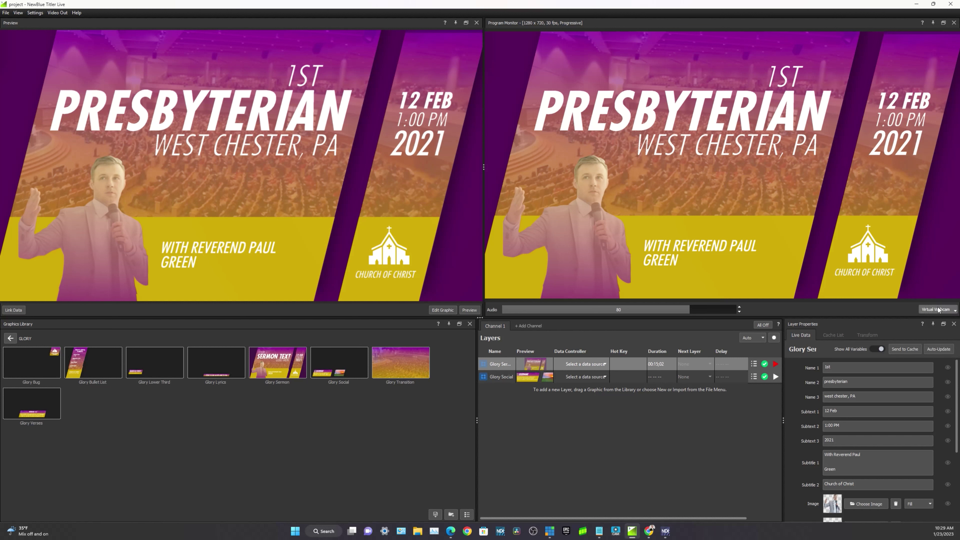
click(940, 314)
click(937, 328)
Watch the STUDIO-PC NewBlue Channel 1 feed in a smaller, repositioned monitor window
click(665, 531)
right_click(406, 258)
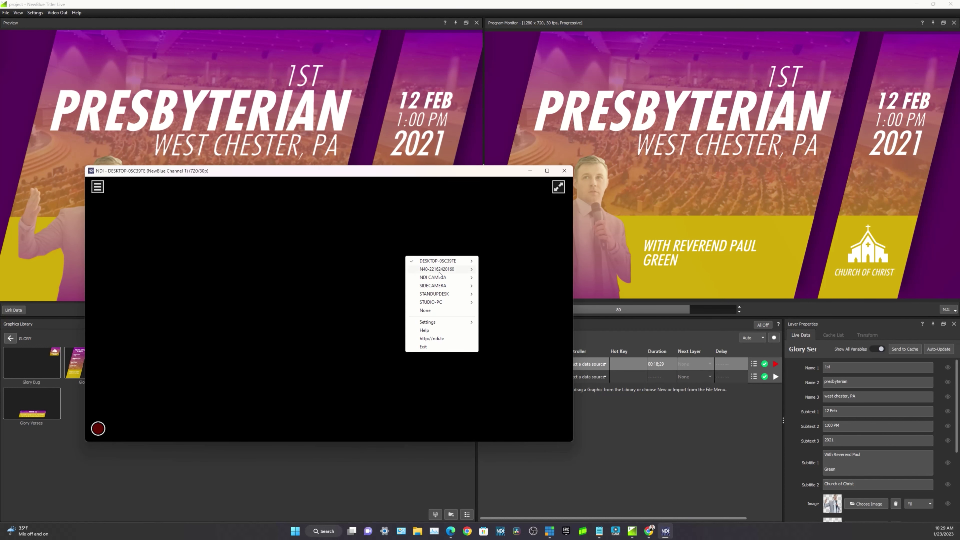
mouse_move(449, 266)
click(431, 302)
drag(304, 120, 423, 60)
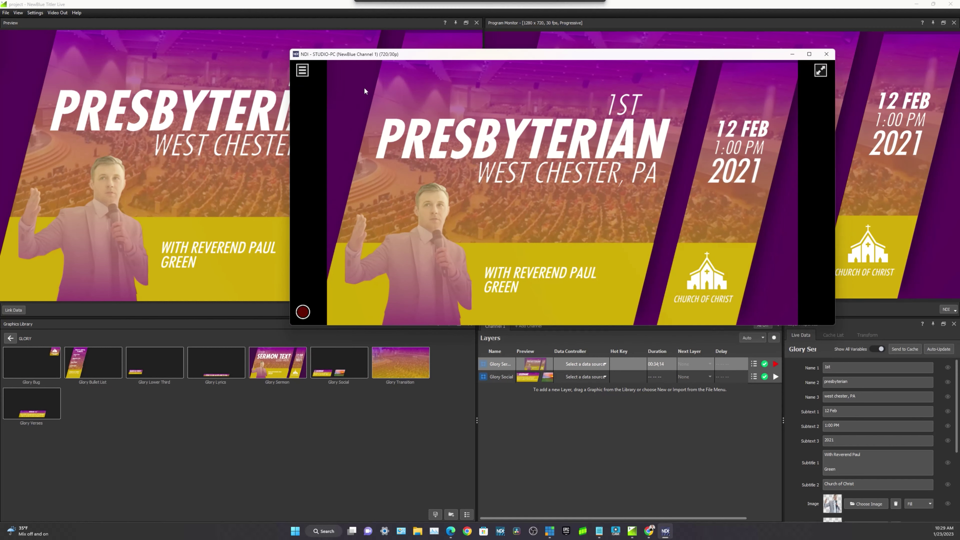
drag(291, 121, 452, 121)
drag(634, 60, 488, 89)
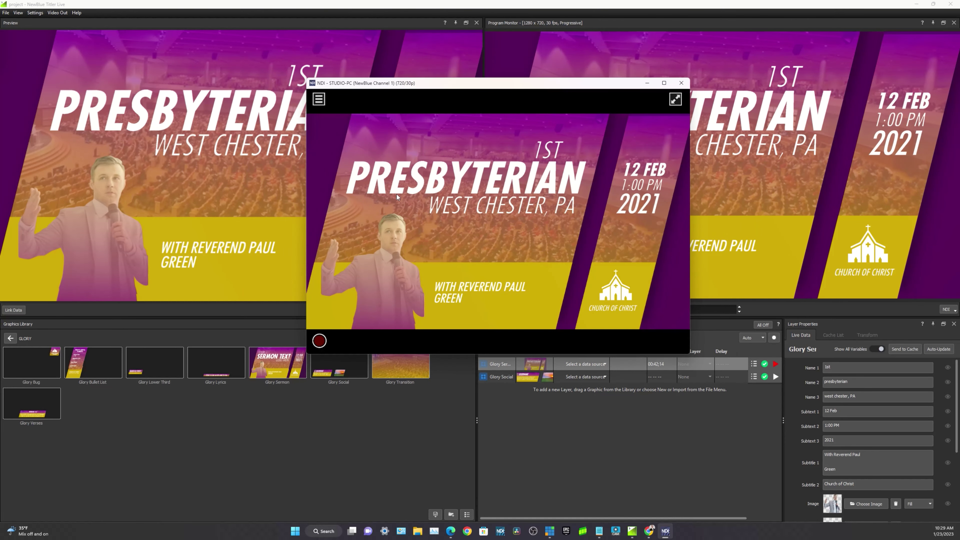
drag(447, 89, 346, 127)
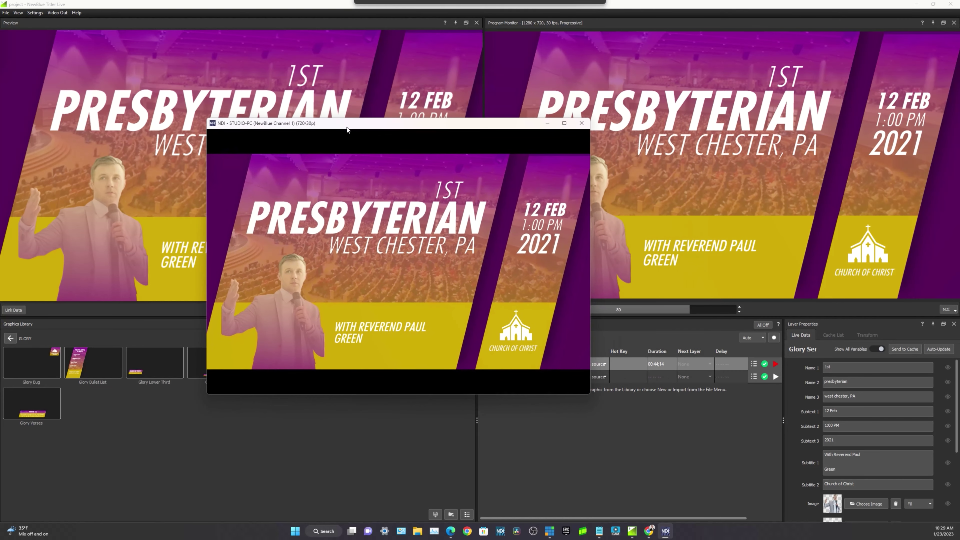
Set the program output to Virtual Webcam and add Glory Verses as a third layer
click(948, 309)
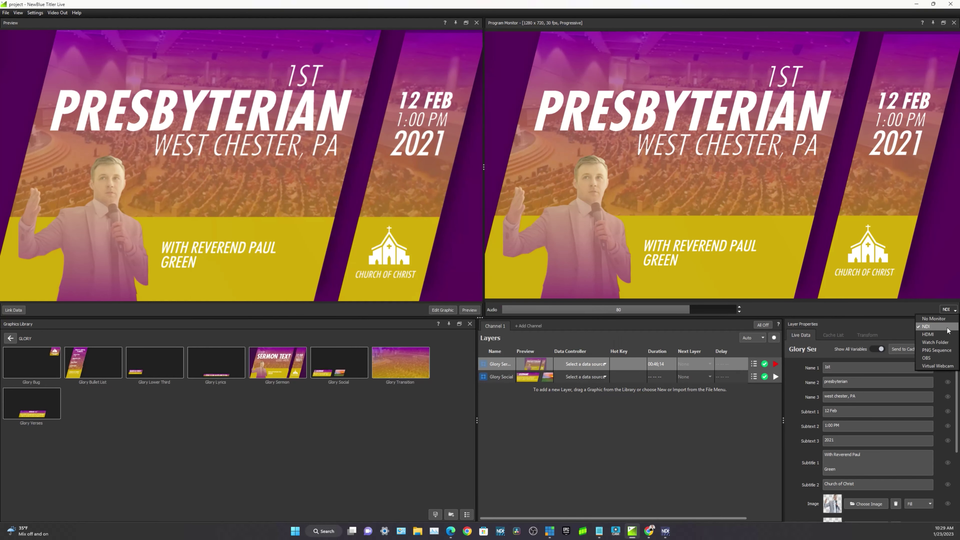
click(943, 366)
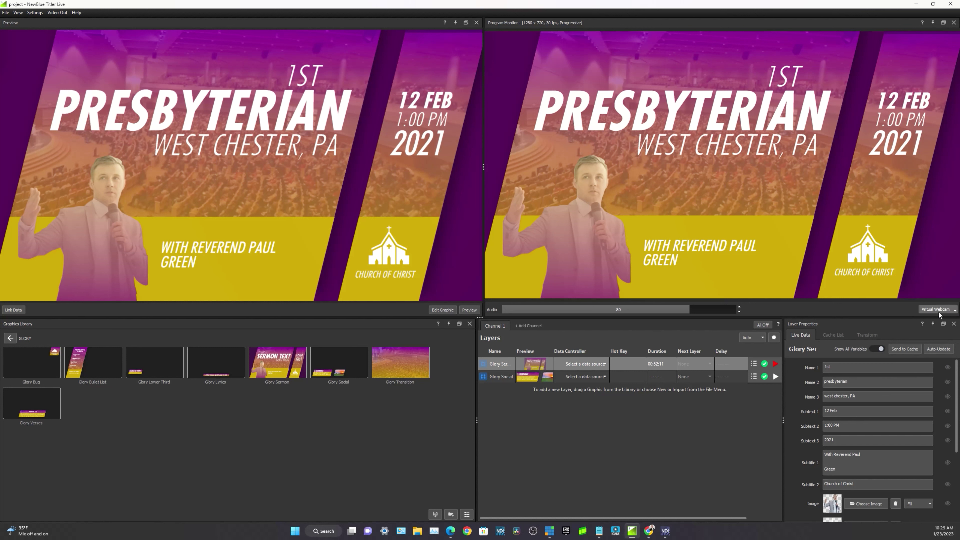
mouse_move(379, 233)
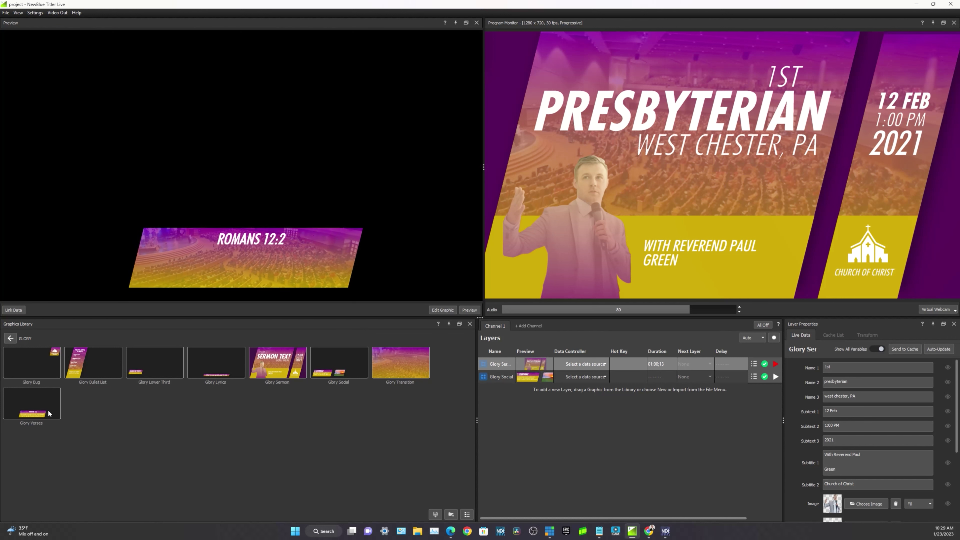
mouse_move(48, 402)
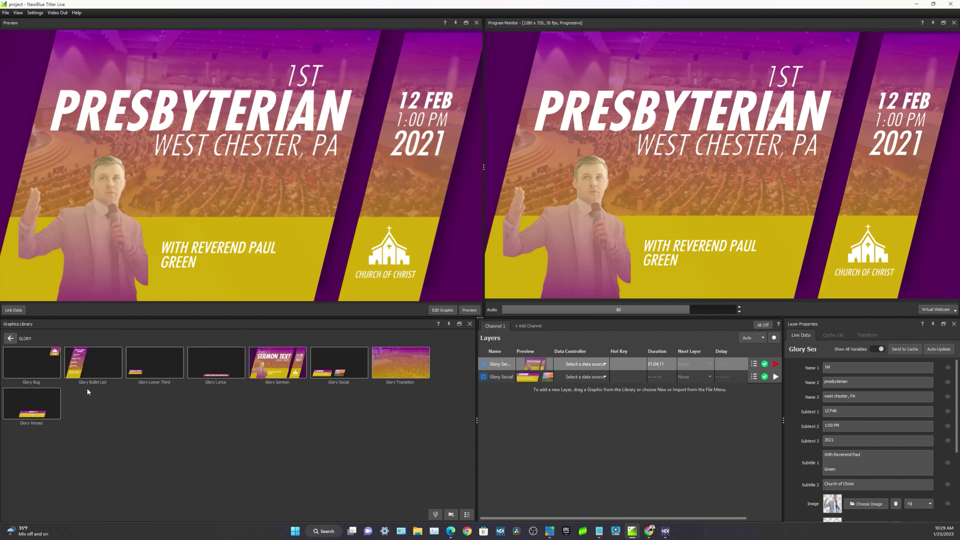
drag(544, 408, 544, 407)
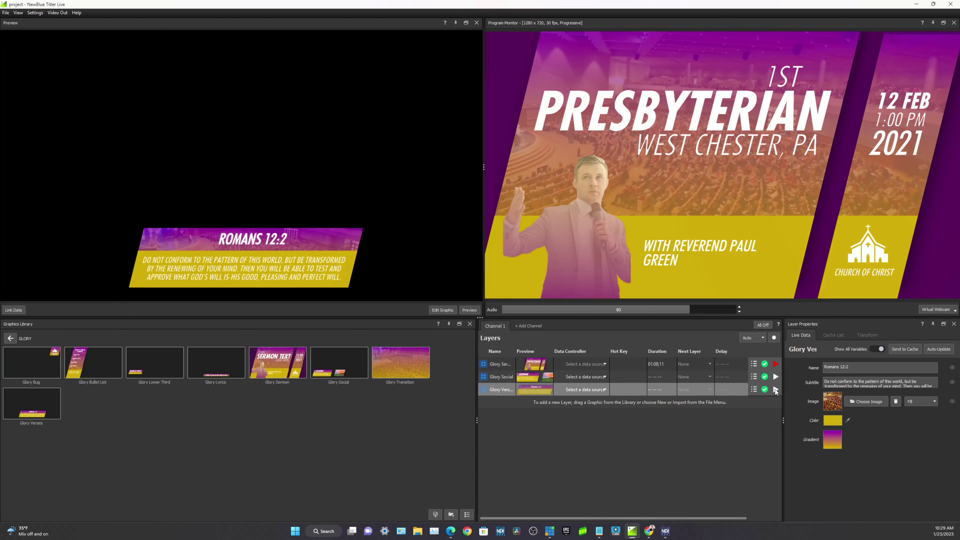
Play the Romans 12:2 Glory Verses graphic, stop Glory Sermon, then play and stop Glory Social
click(776, 389)
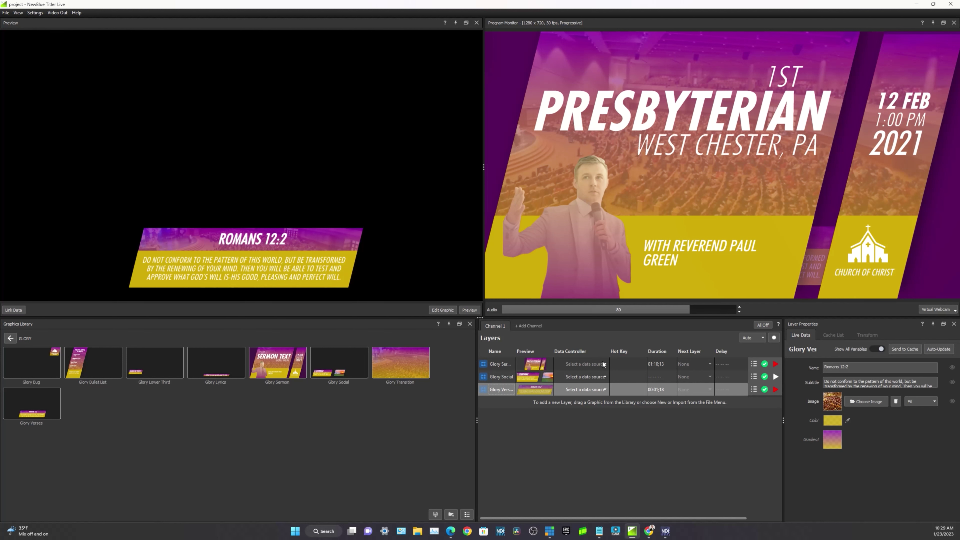
click(775, 364)
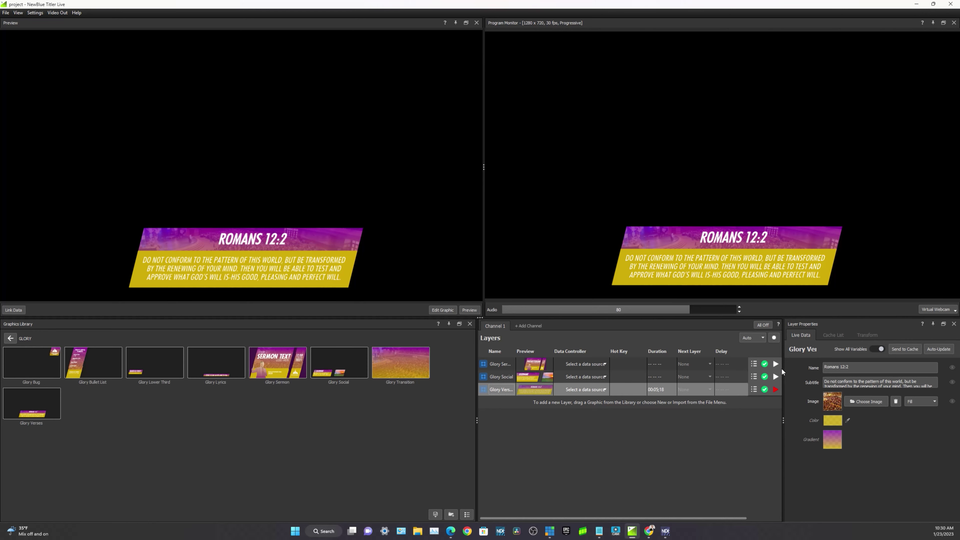
click(501, 363)
click(502, 375)
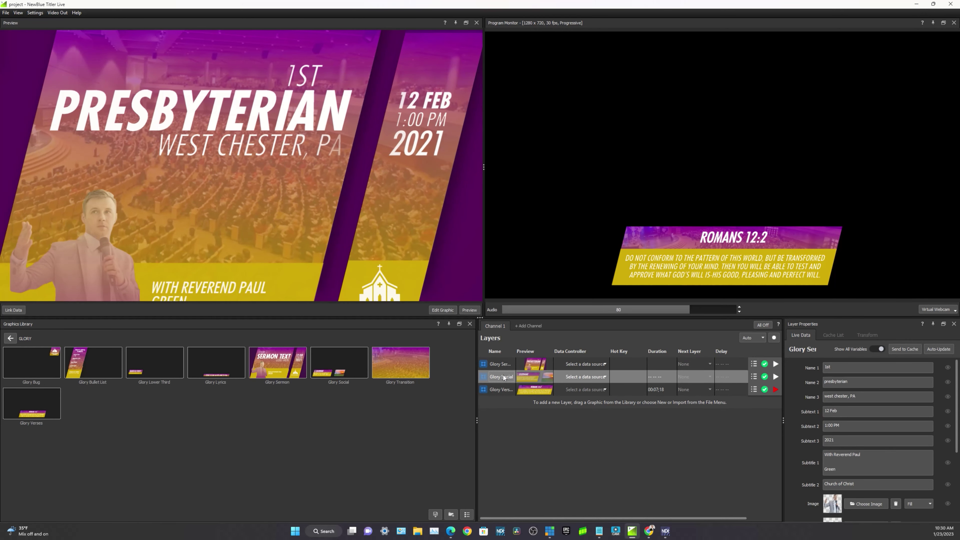
click(776, 377)
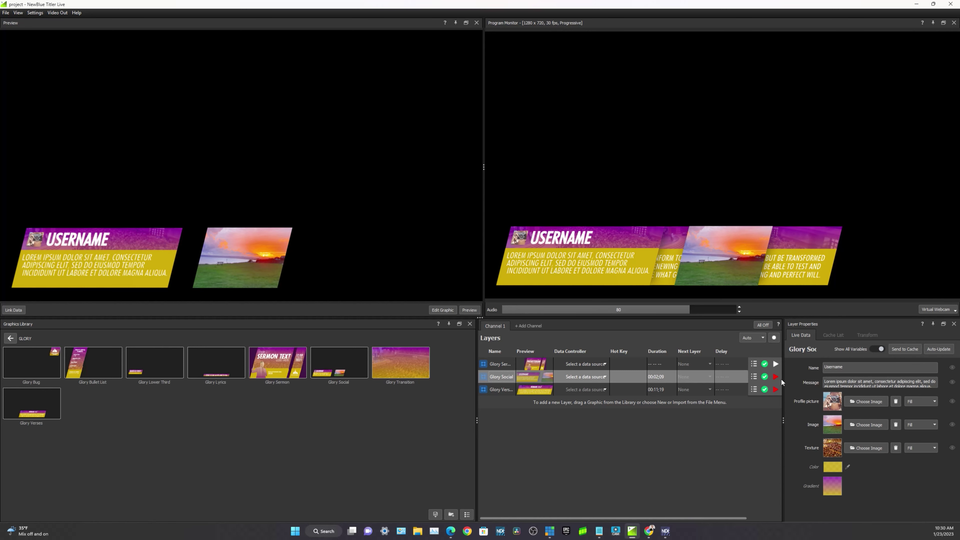
click(778, 376)
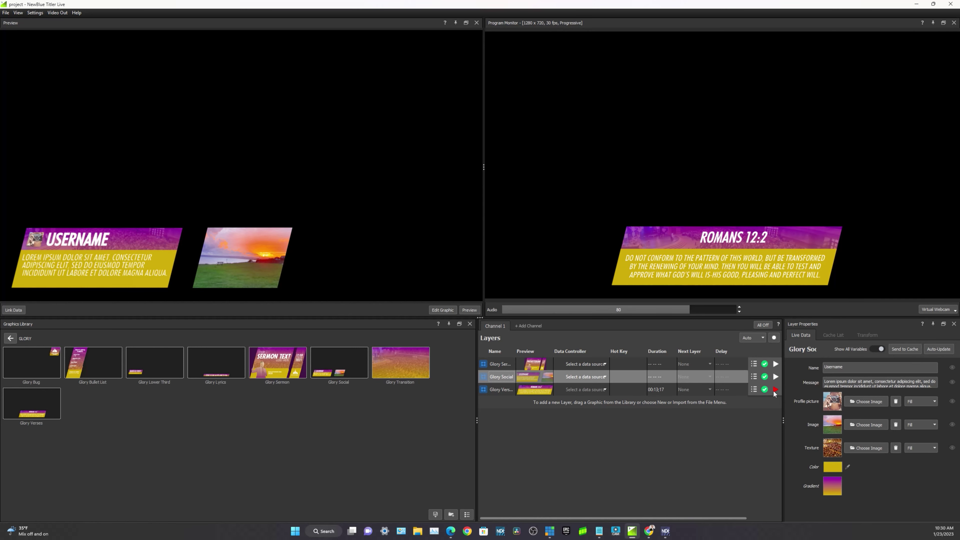
click(519, 383)
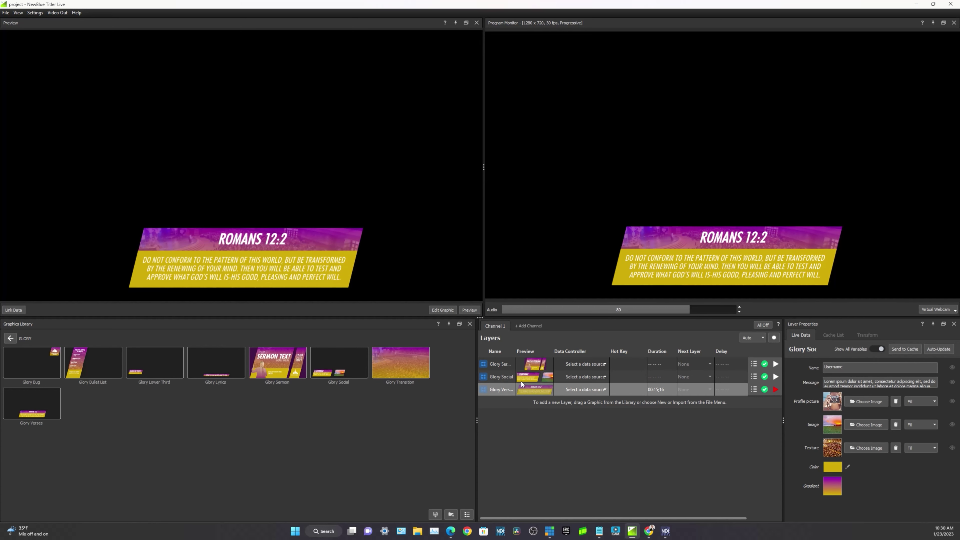
click(527, 376)
Take the Romans 12:2 verse off air, briefly air Glory Sermon, then play Glory Social to program
click(533, 366)
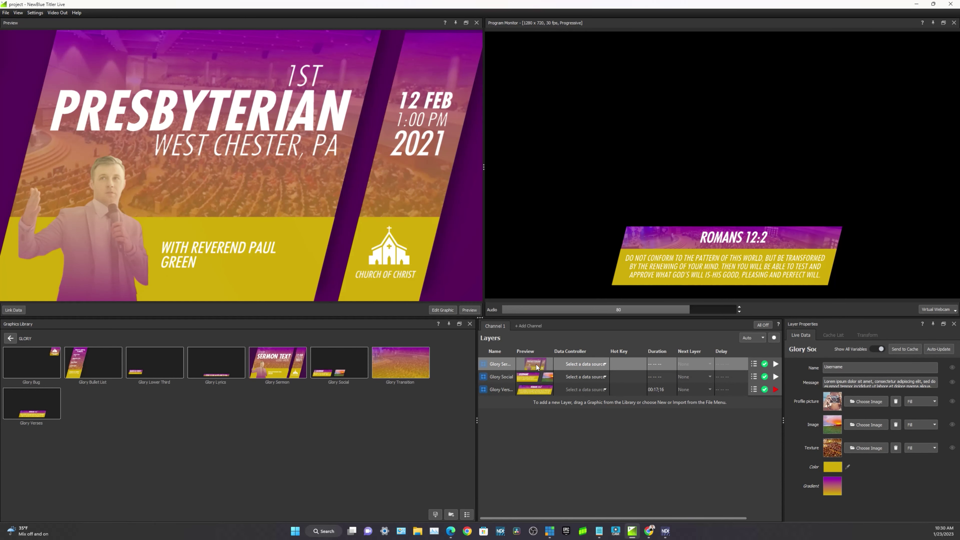
click(775, 389)
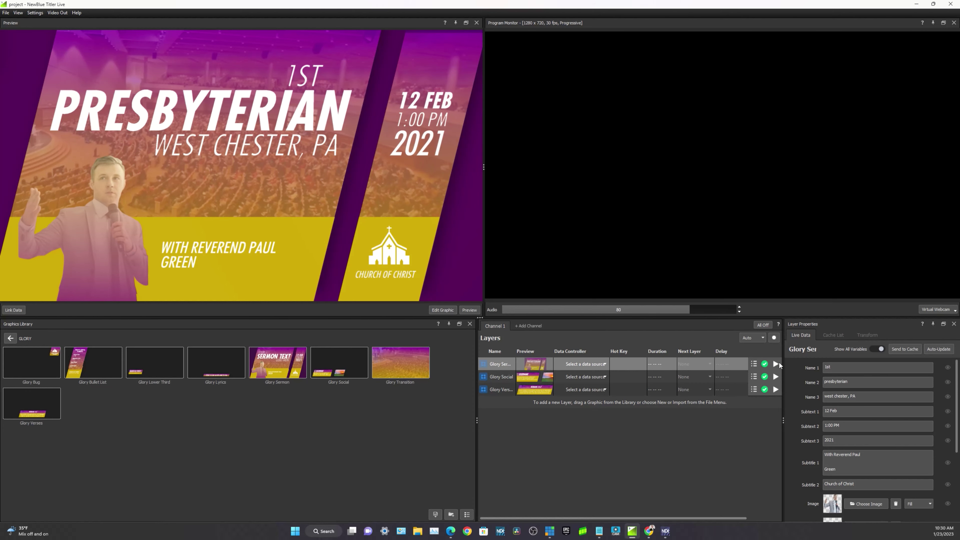
click(776, 363)
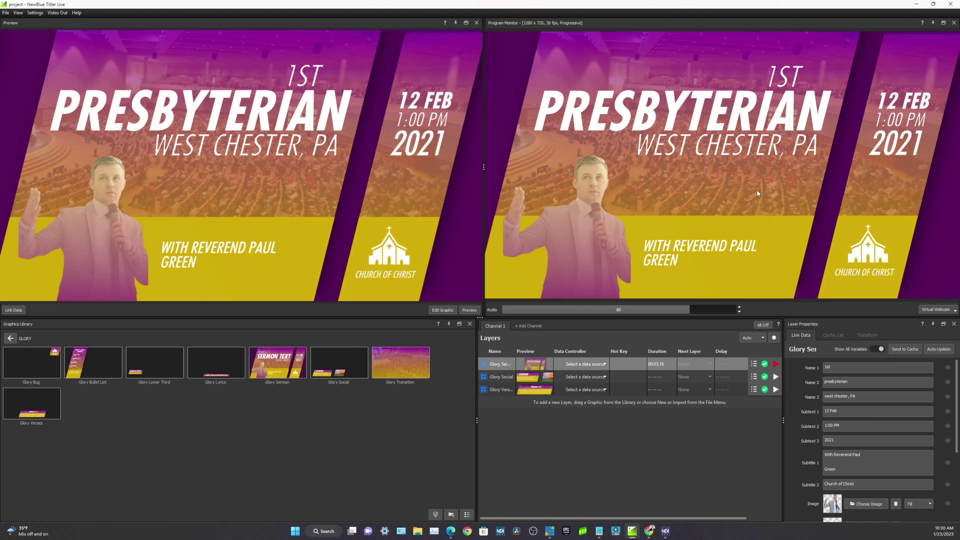
click(774, 364)
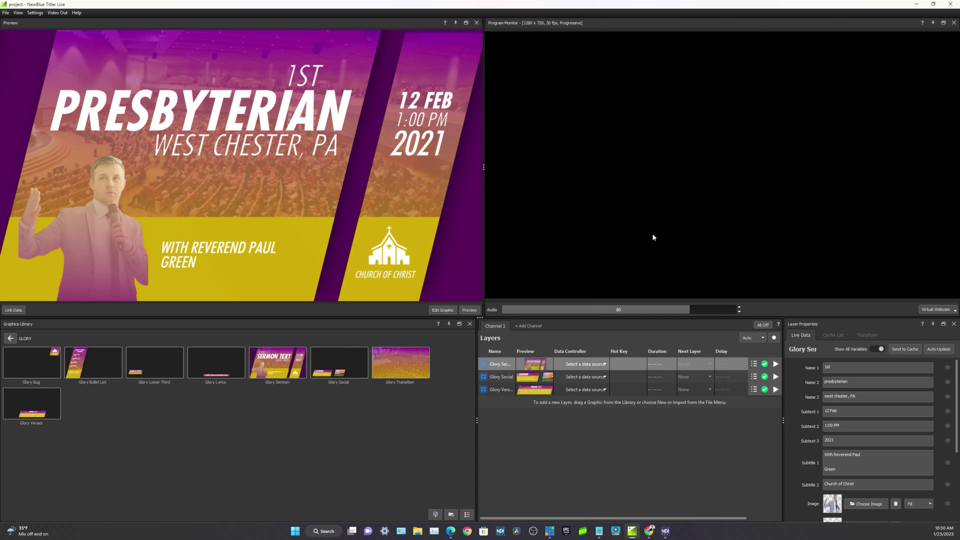
click(776, 377)
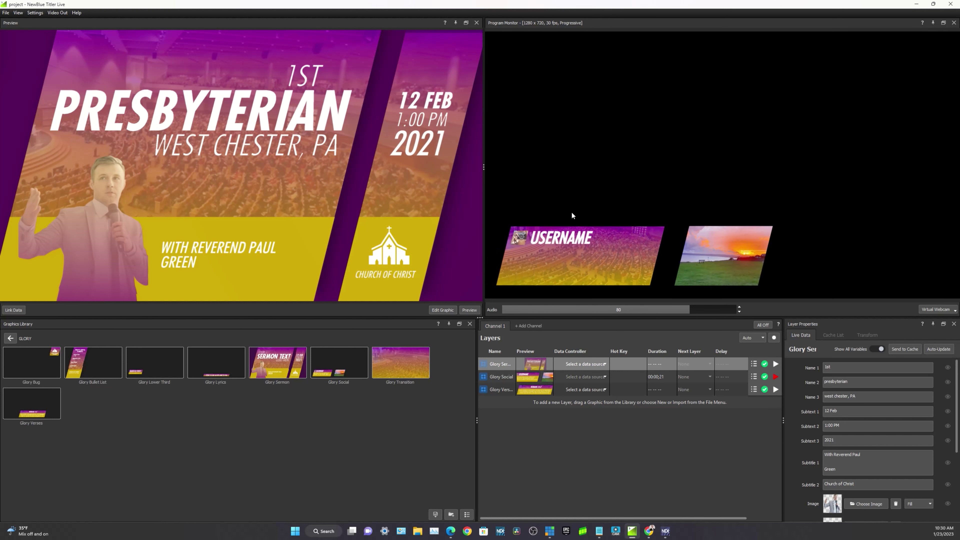